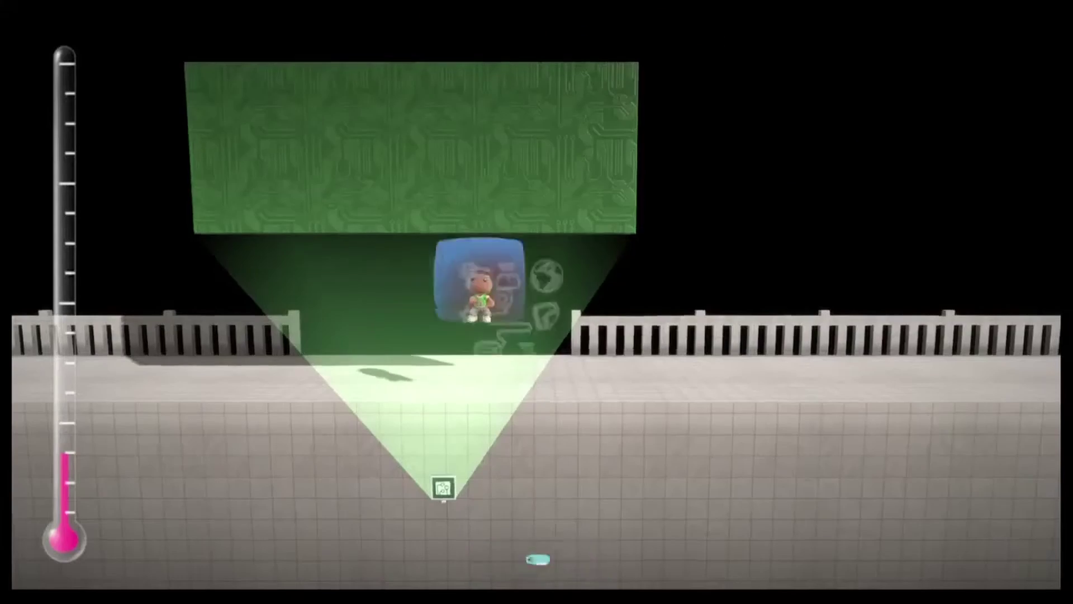
Pick up the Timer gadget from the Popit's Gadgets page
key("Escape")
key("Return")
key("Right")
key("Escape")
key("Return")
key("Return")
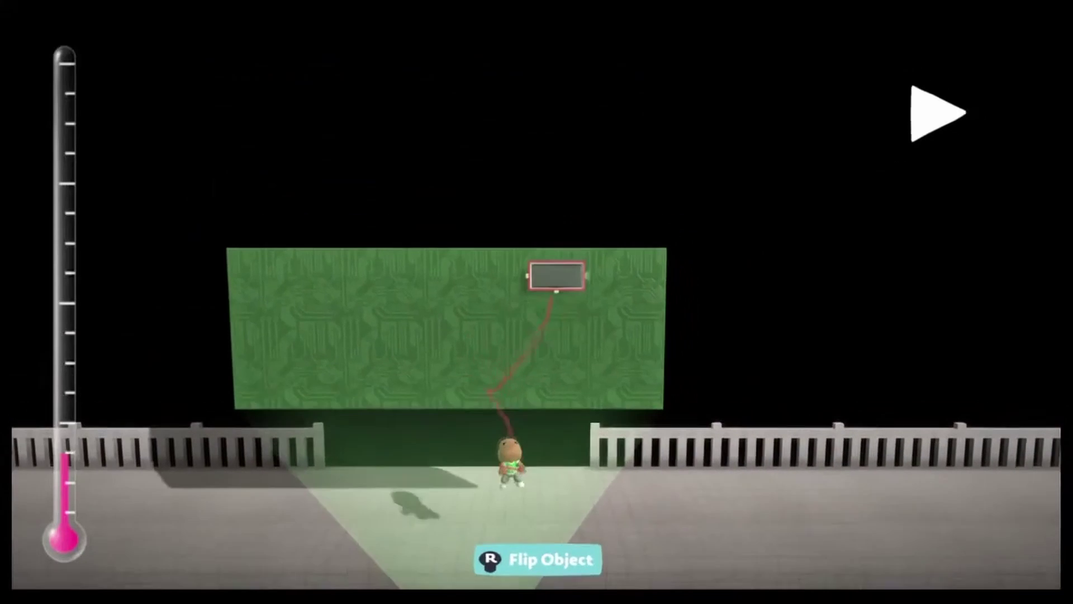
Place the Timer on the circuit board and bring up its 4.0s settings
key("space")
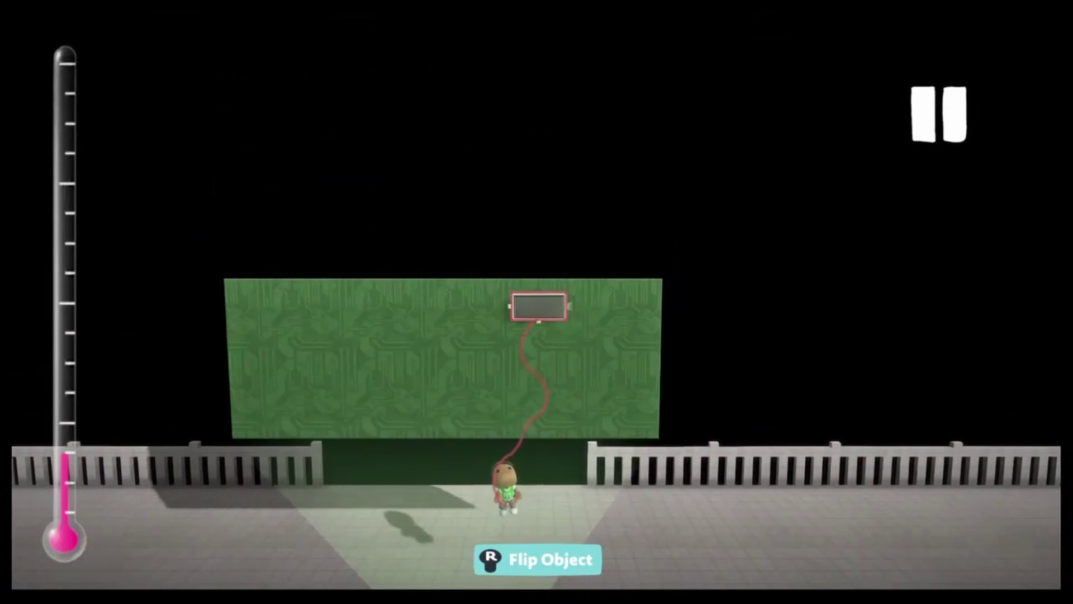
key("Escape")
key("Escape")
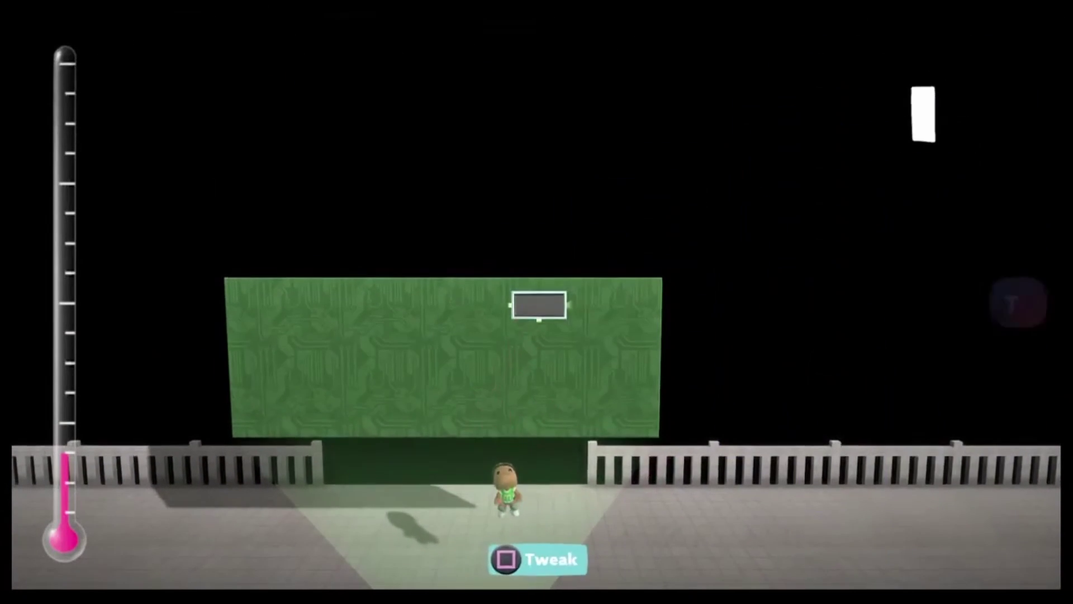
key("Return")
key("Down")
key("Down")
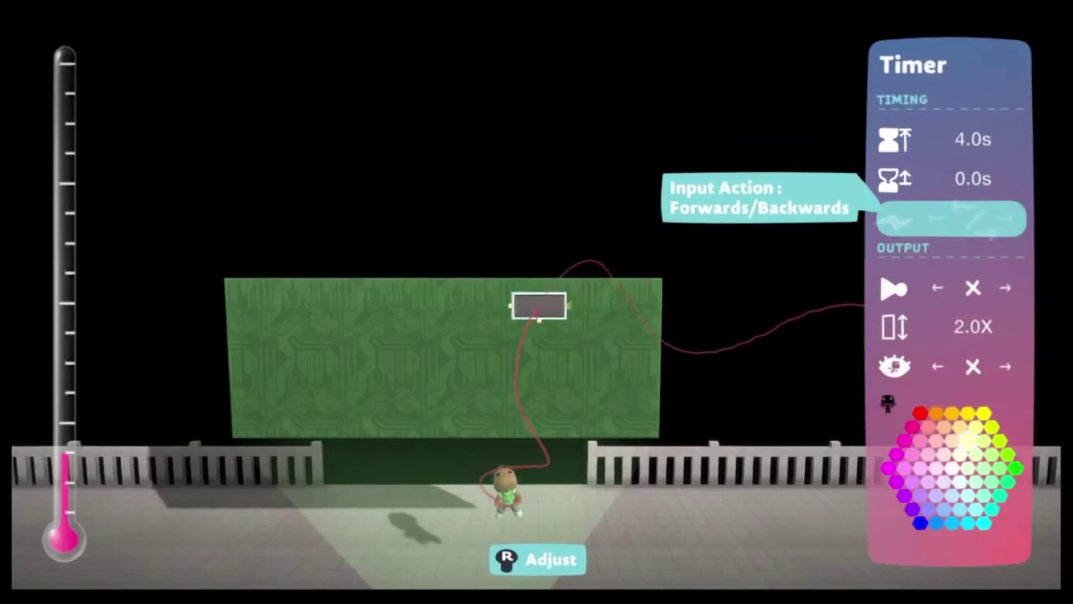
Place the timer and stack two copies of it on the board
key("Escape")
key("Return")
key("Return")
key("Up")
key("Return")
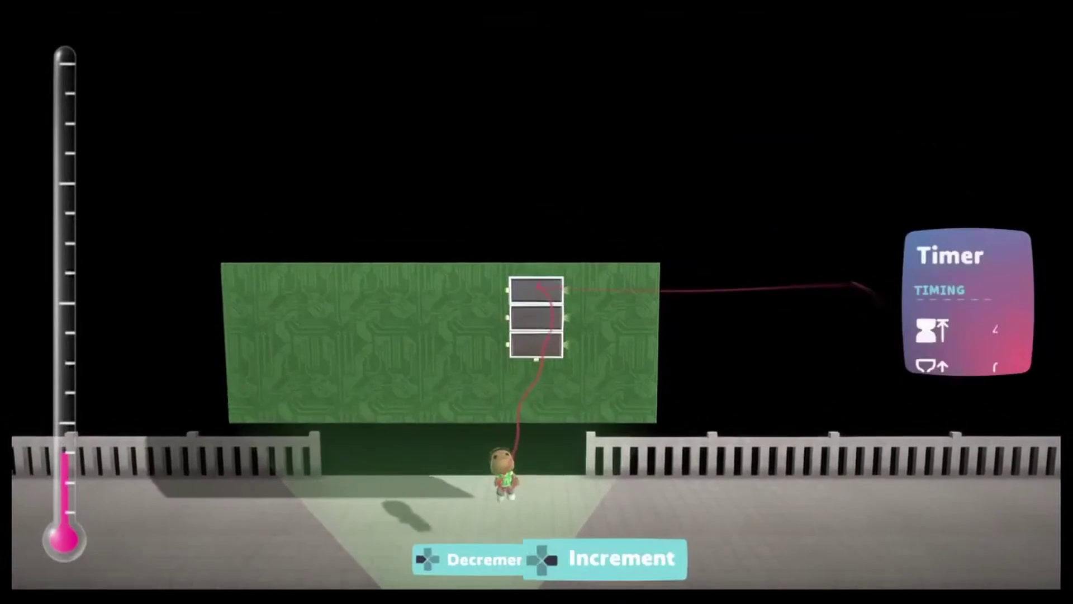
Colour the top timer red, the middle green and the bottom blue
key("Down")
key("Down")
key("Down")
key("Down")
key("Down")
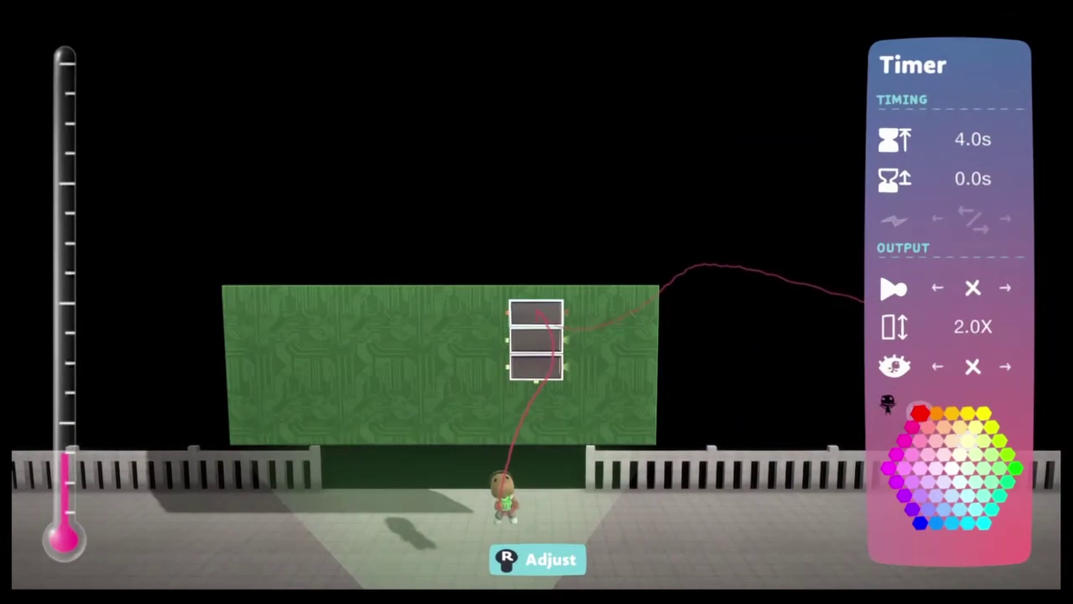
key("Escape")
key("Down")
key("Return")
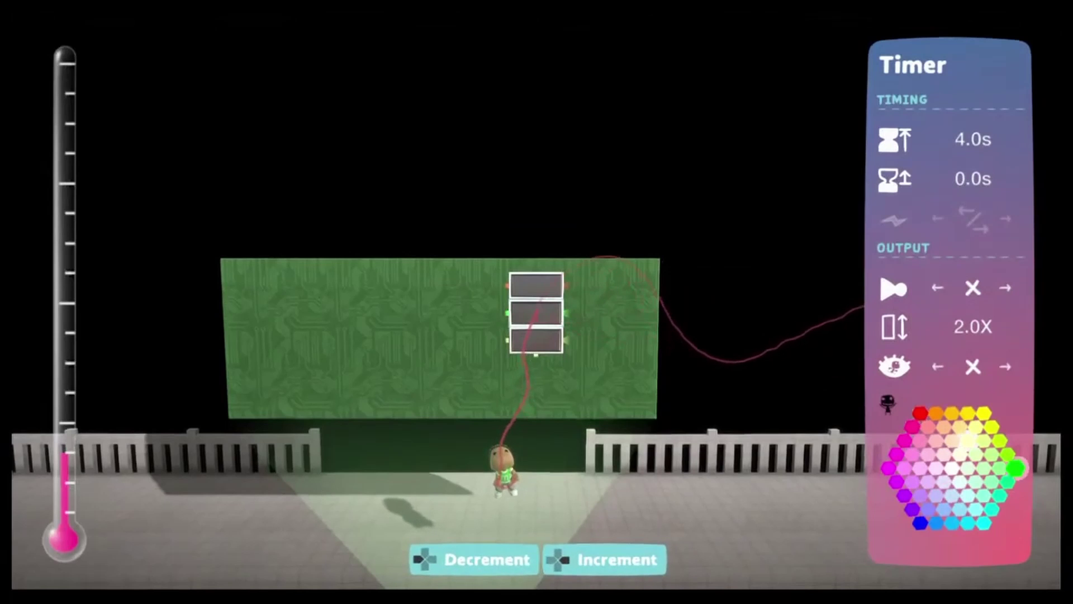
key("Escape")
key("Down")
key("Return")
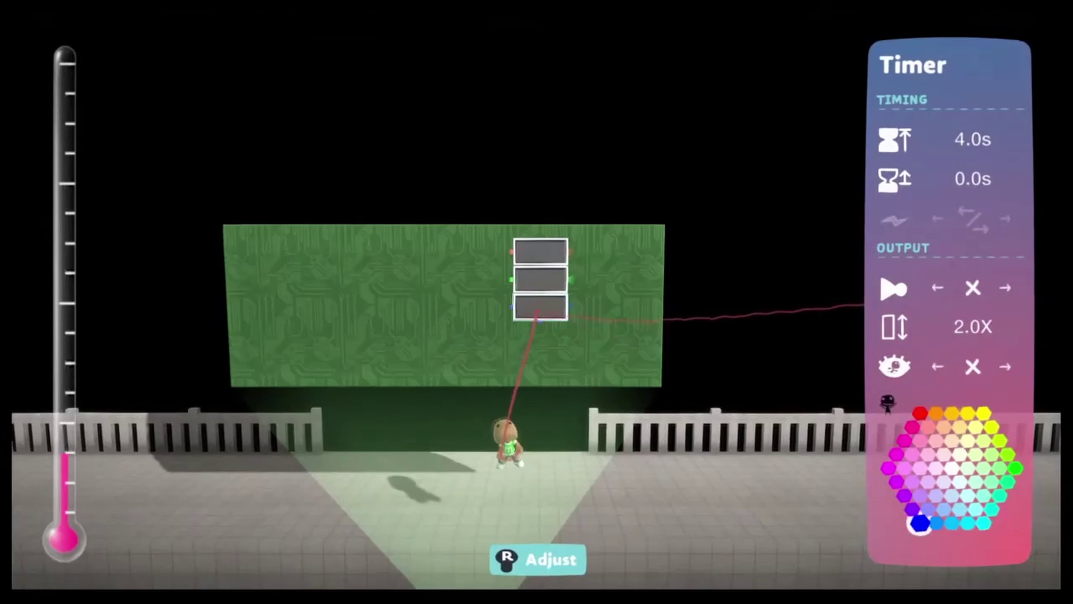
key("Escape")
key("Escape")
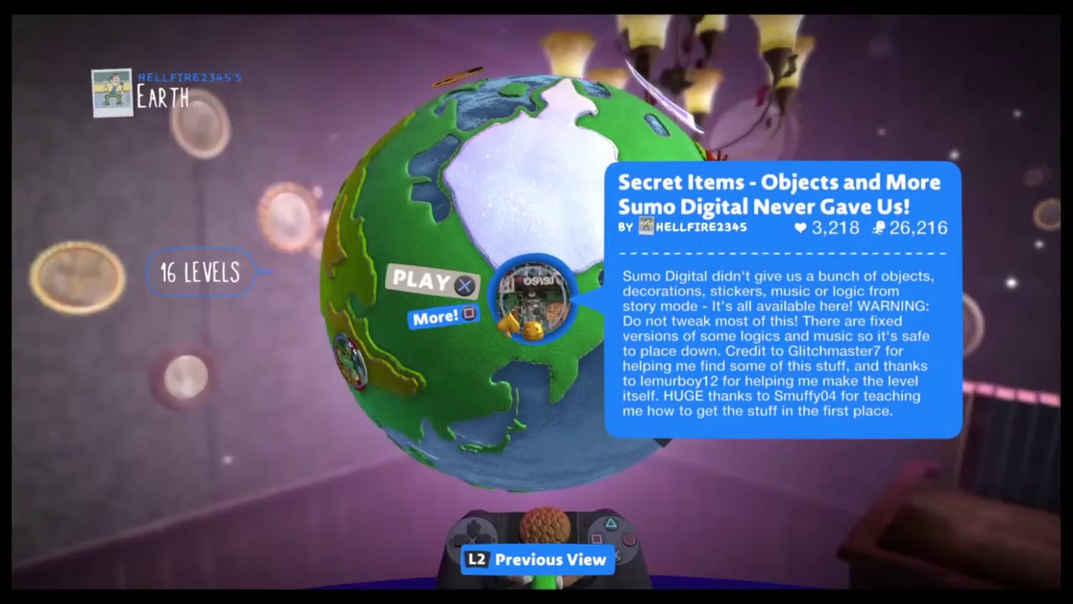
key("Left")
key("Left")
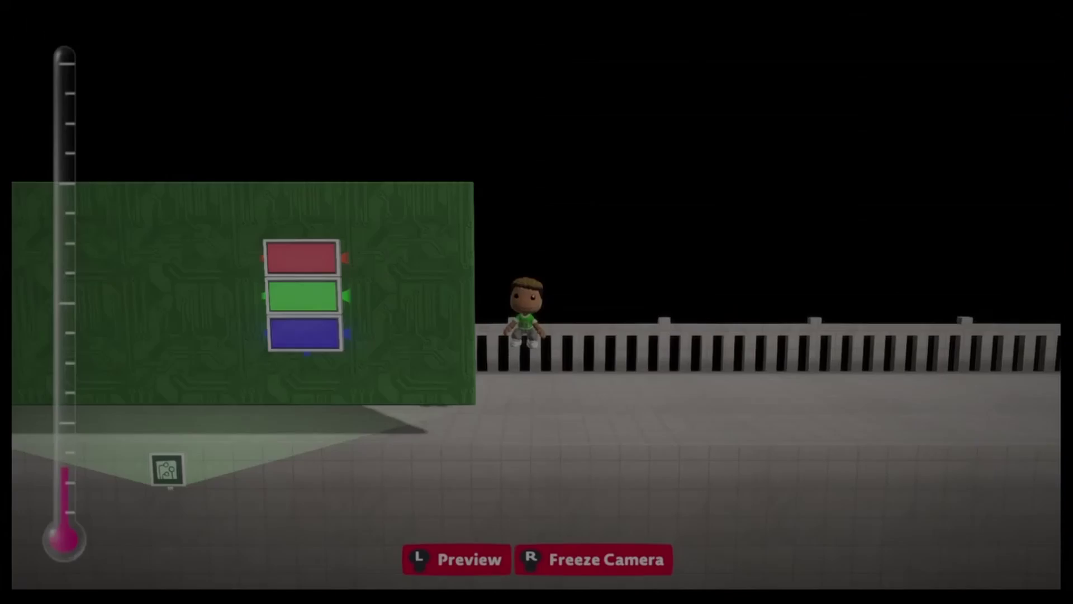
key("Escape")
Place a Microchip from the Gadgets list and open its circuit board
key("Down")
key("Return")
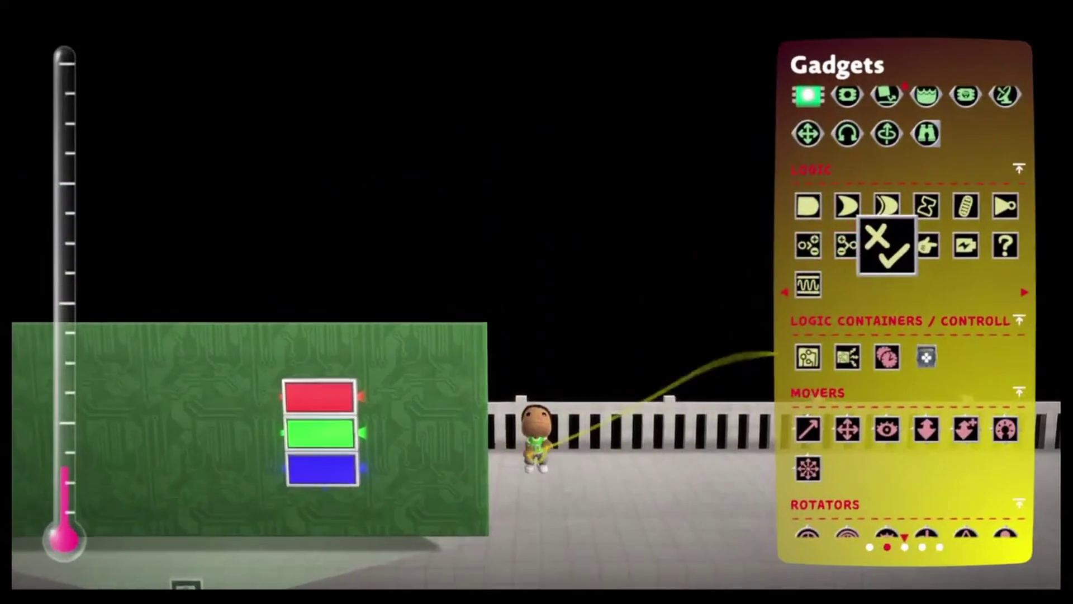
key("Down")
key("Return")
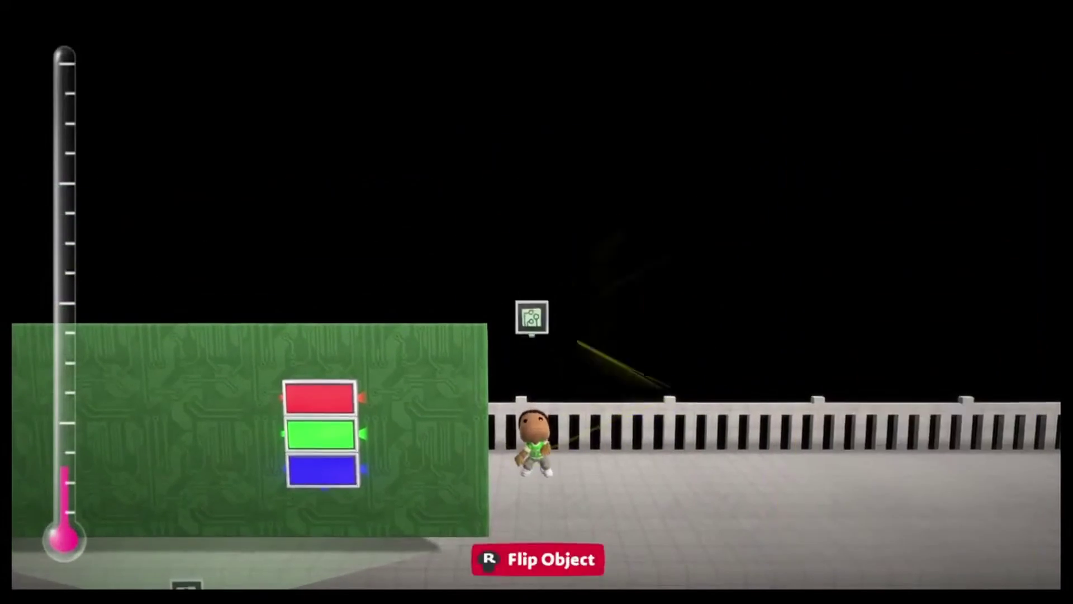
key("Return")
Put the Color Tweaker (RGB) community object onto the microchip's board
key("Escape")
key("BackSpace")
key("Right")
key("Return")
key("Return")
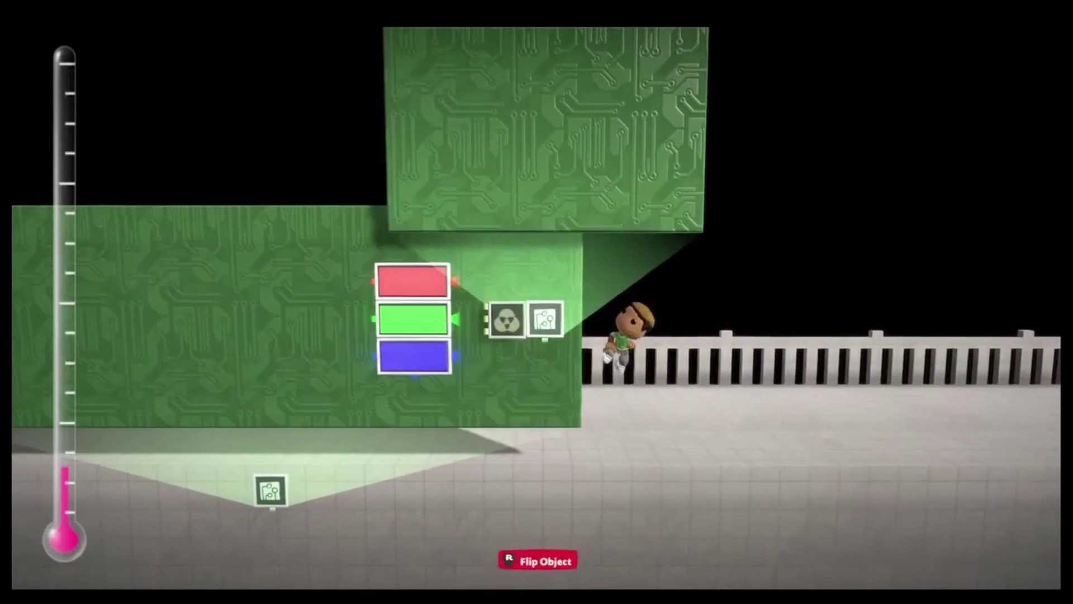
key("Return")
key("BackSpace")
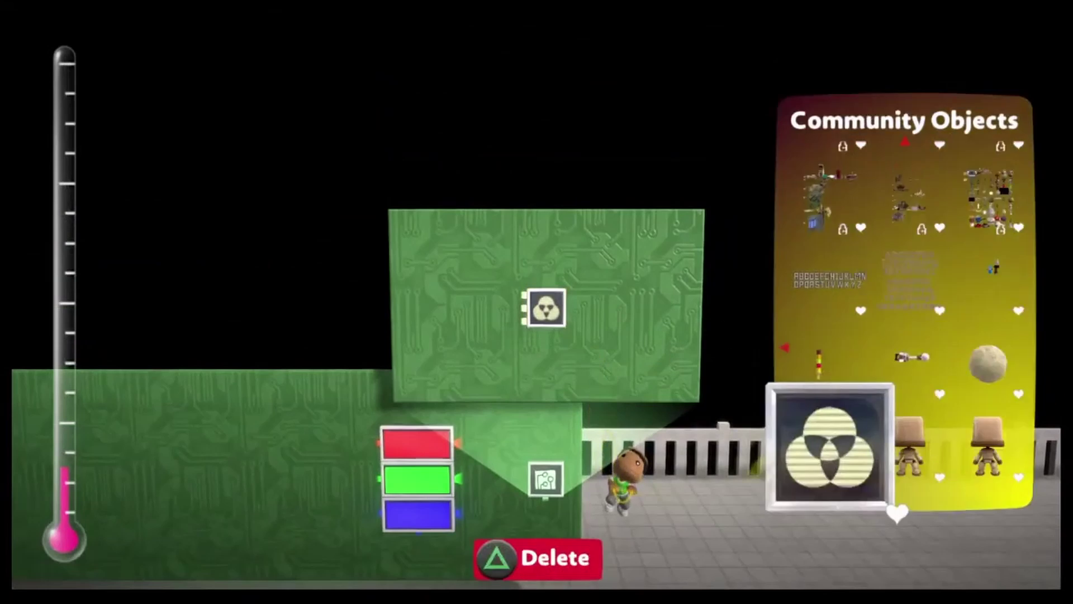
key("Escape")
key("BackSpace")
key("Return")
Make the microchip's circuit board narrower and check the chip's settings
key("Left")
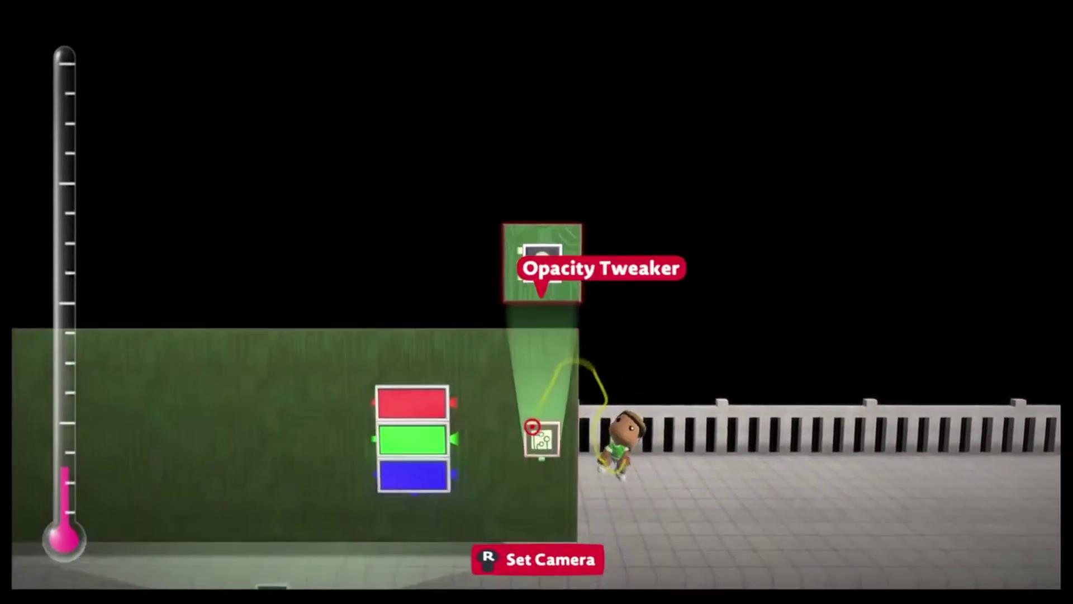
key("Return")
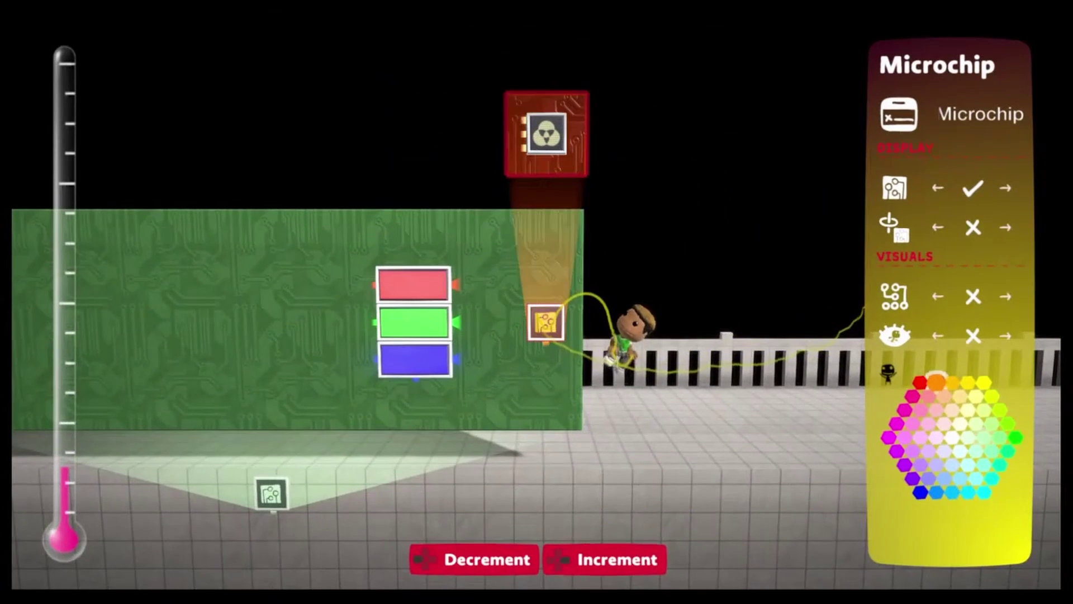
key("Escape")
key("Up")
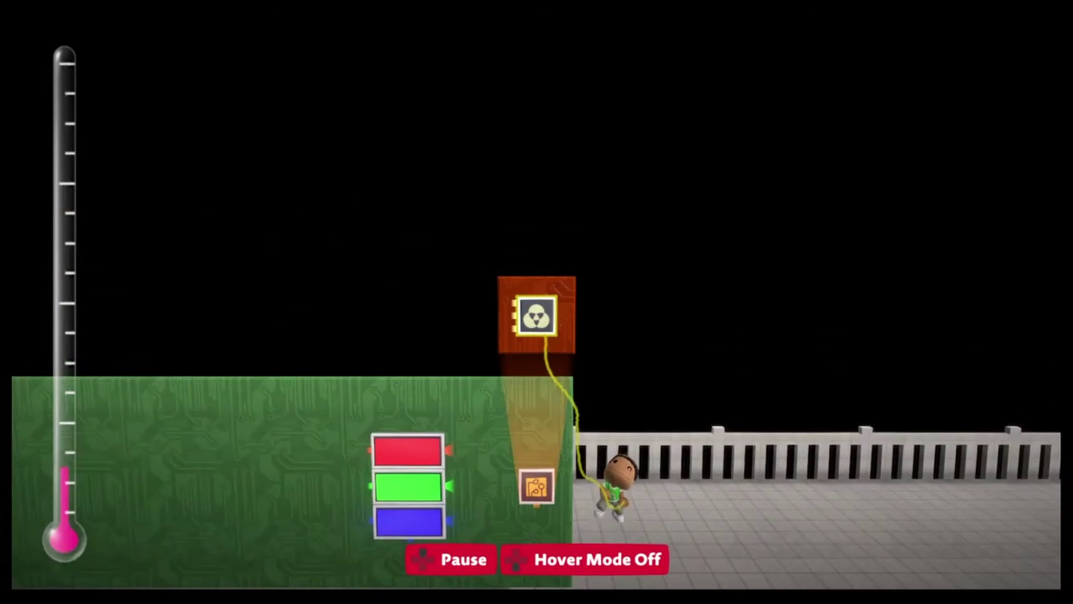
key("Up")
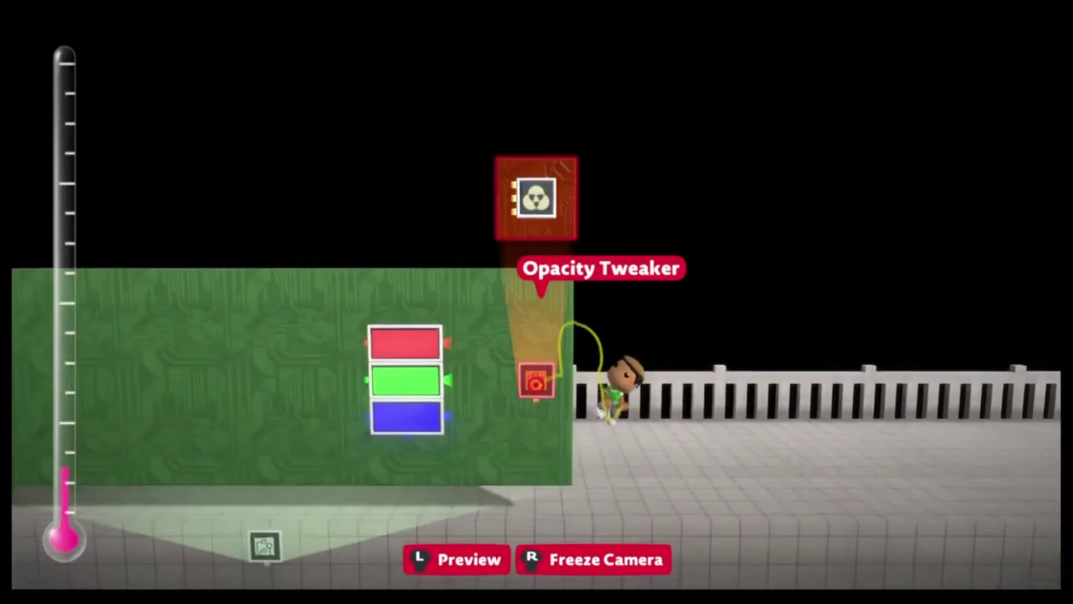
key("Left")
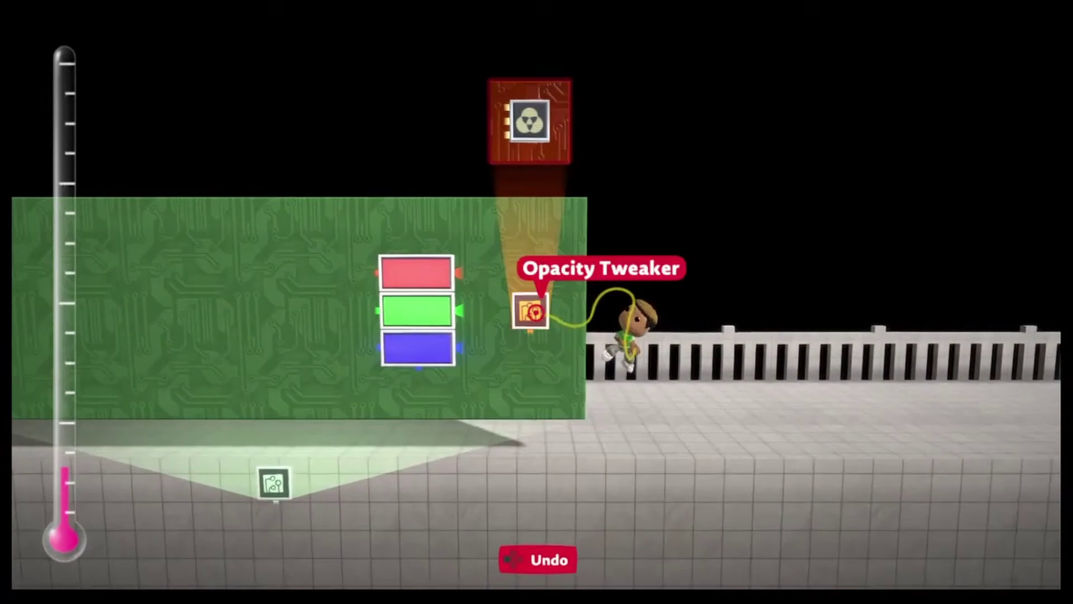
Wire the red timer output to the tweaker chip input and choose Sticker Panel material
left_click_drag(475, 278, 571, 190)
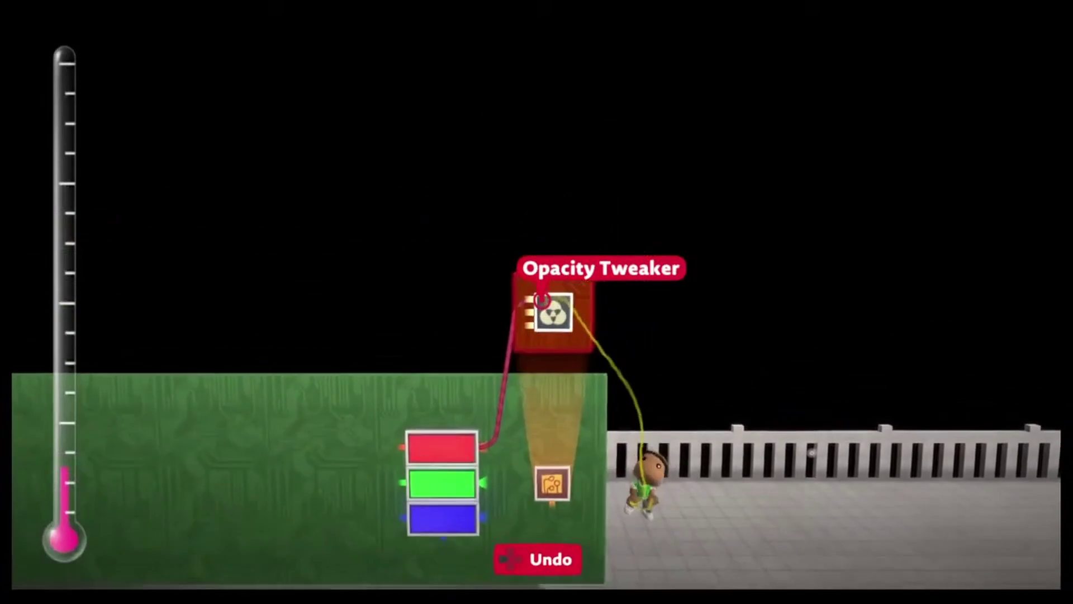
key("Escape")
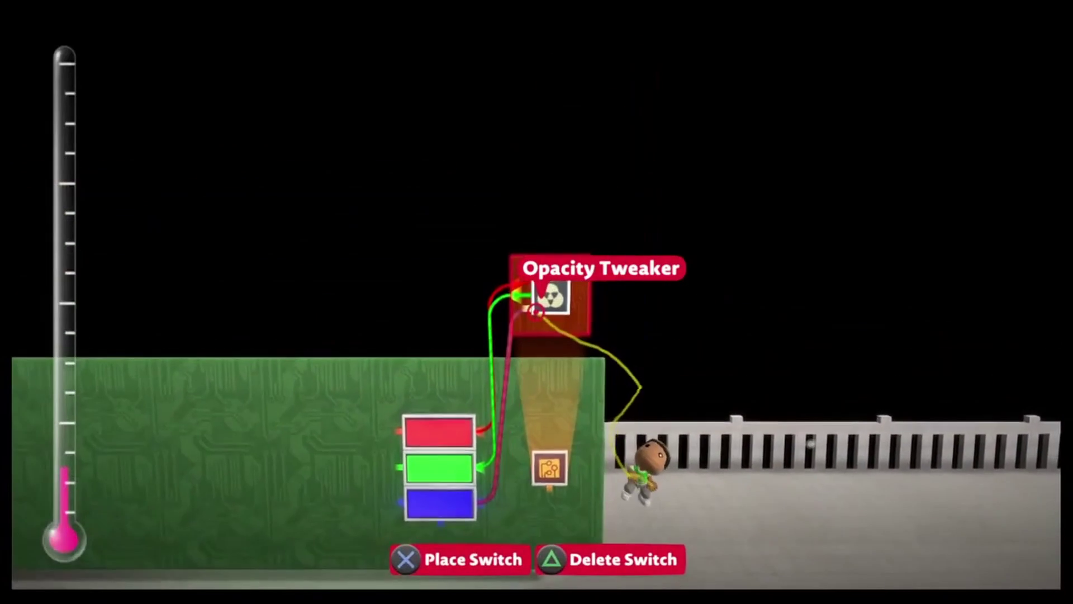
left_click(538, 315)
key("Escape")
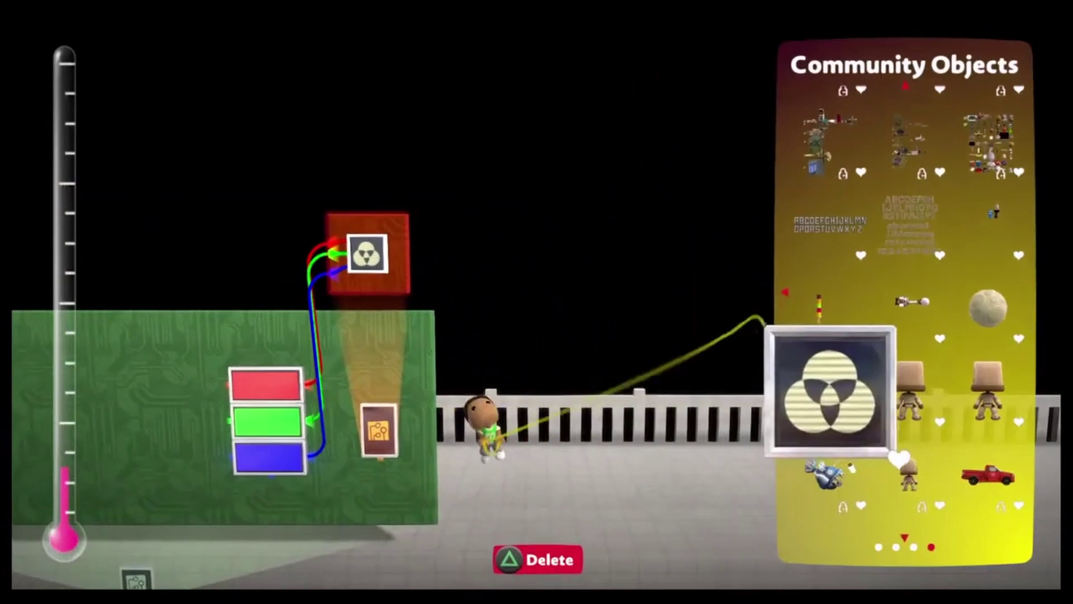
key("Right")
key("Right")
left_click(886, 200)
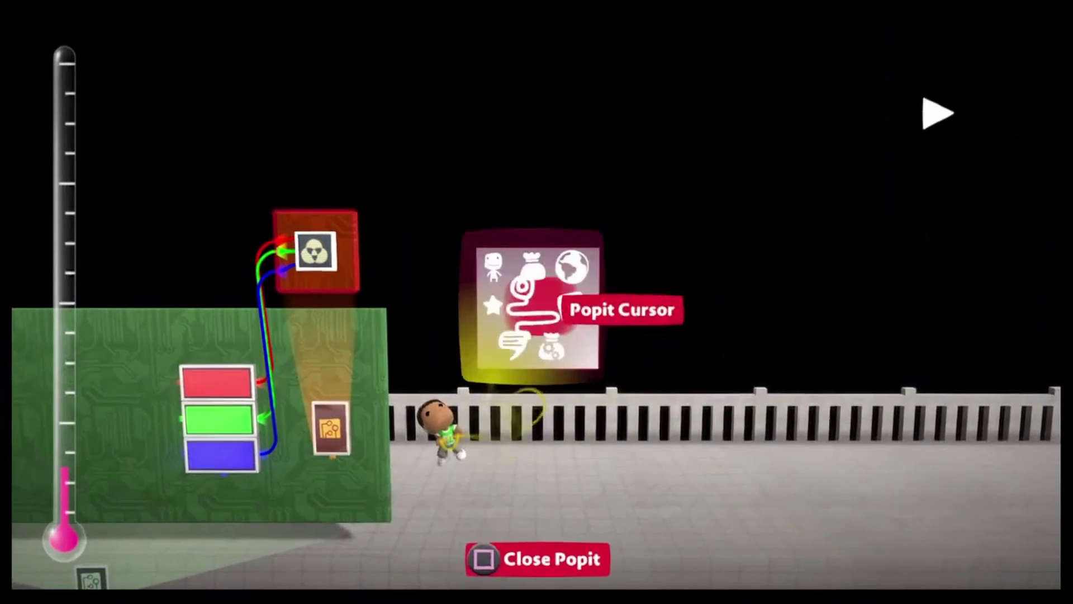
Lower the sticker panel square's brightness to 80%
key("Down")
key("Up")
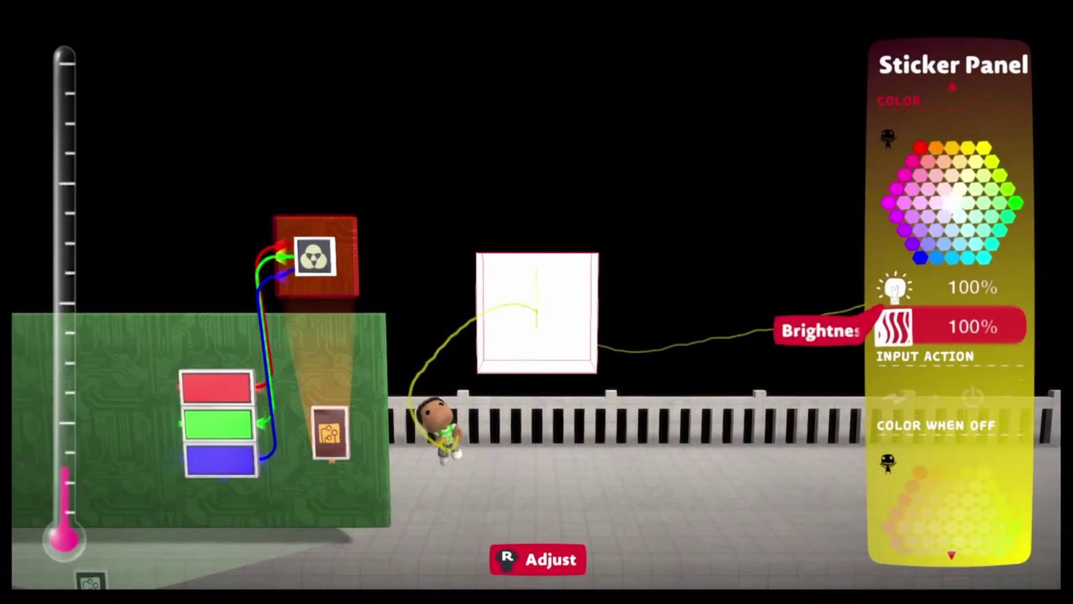
key("Left")
key("Left")
key("Escape")
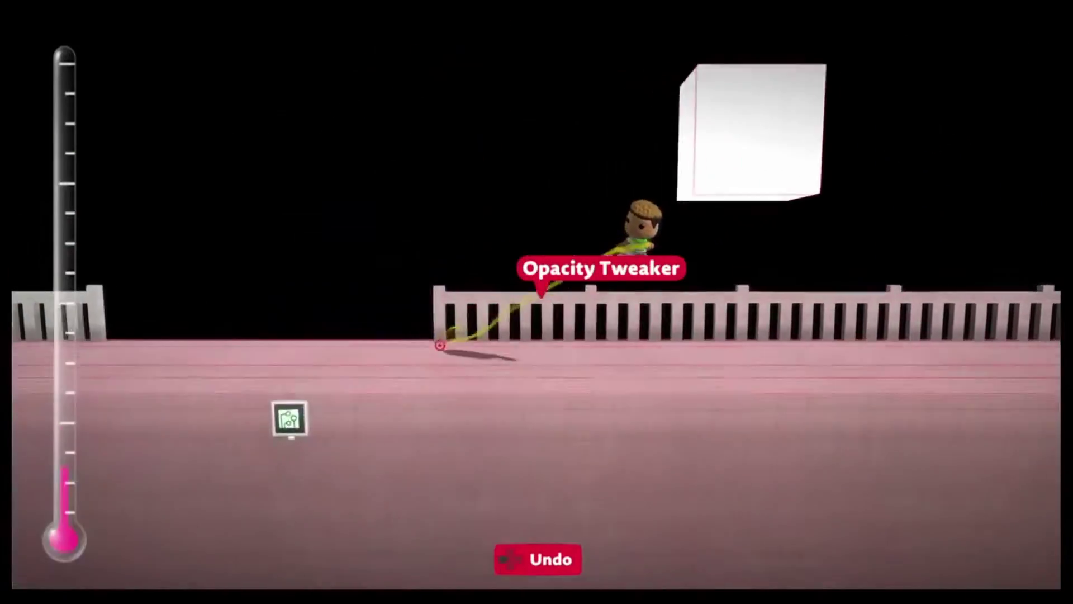
Move the sticker panel square up above the fence
left_click_drag(440, 345, 536, 307)
mouse_move(534, 309)
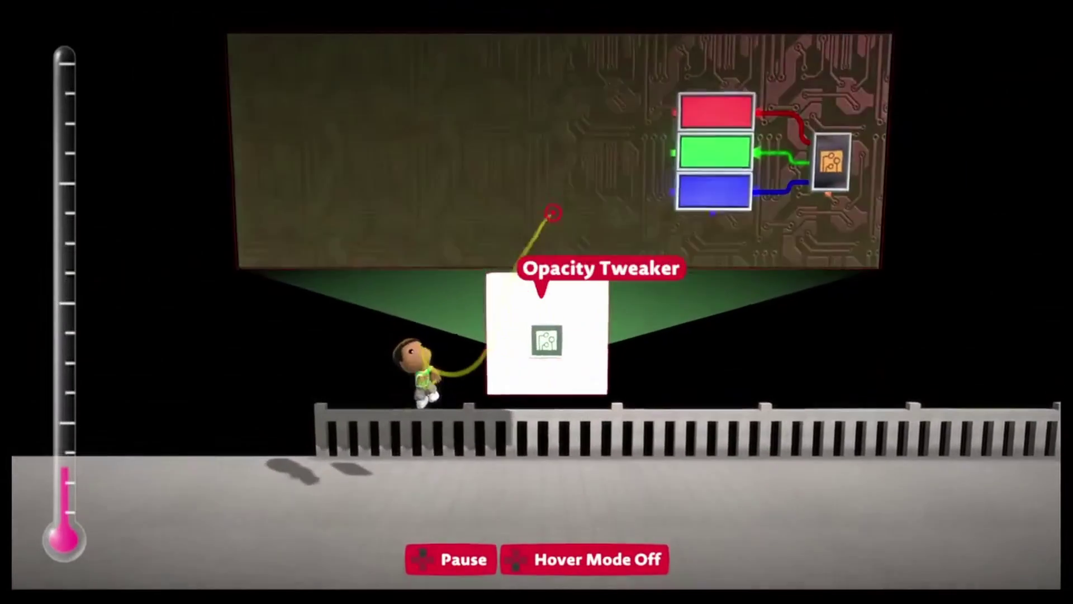
key("q")
left_click(537, 235)
Place a logic Toggle on the microchip board and wire it to the red opacity input
key("Up")
key("Up")
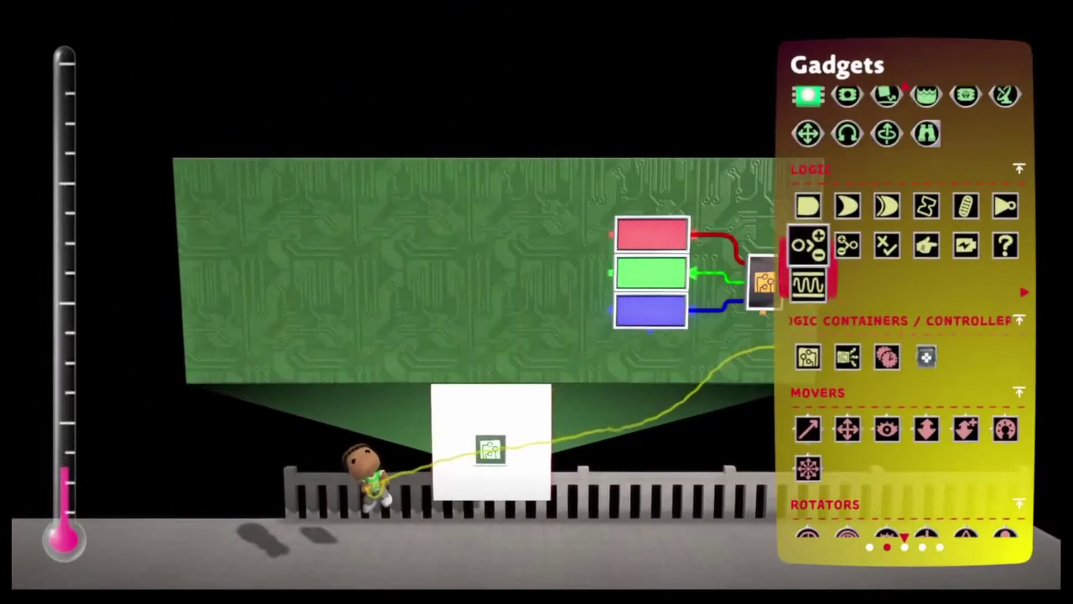
key("Return")
key("Return")
key("q")
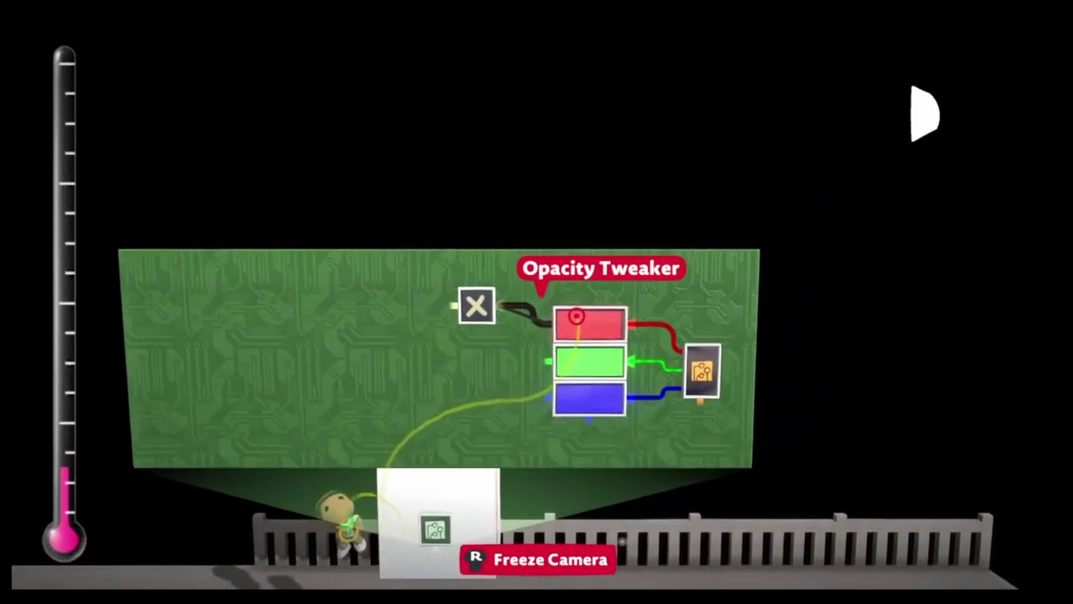
key("Return")
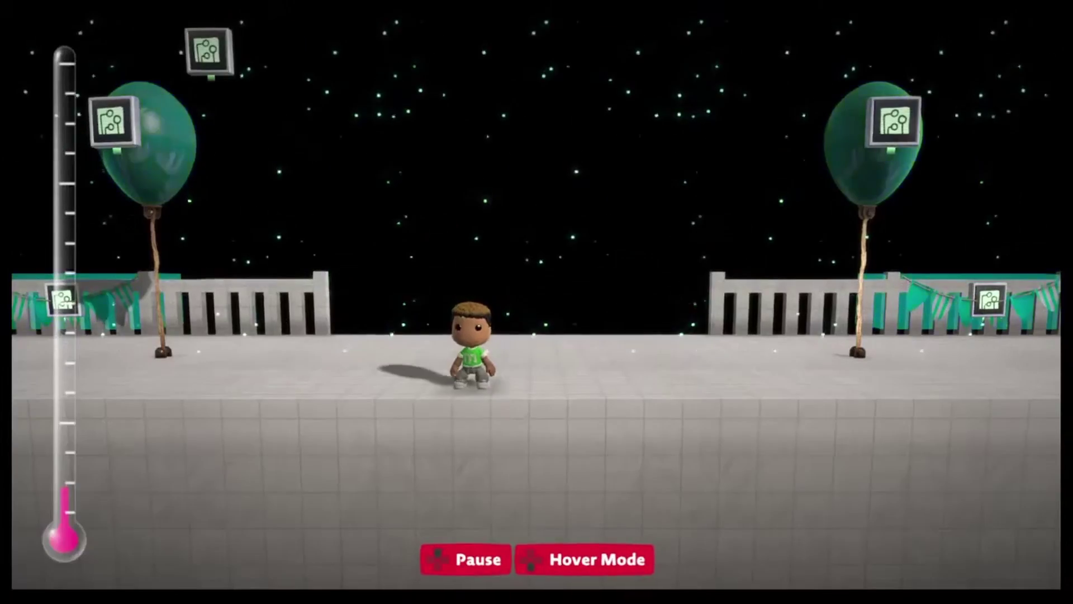
Browse the collected objects and materials, viewing Corked Bottle and Basic Climbable details
key("Escape")
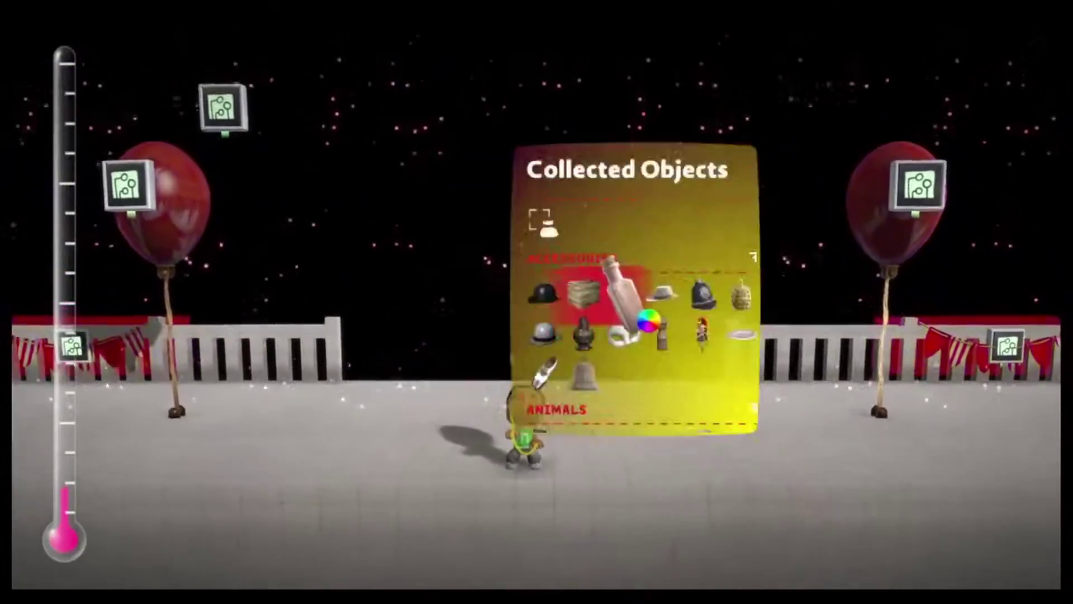
key("Return")
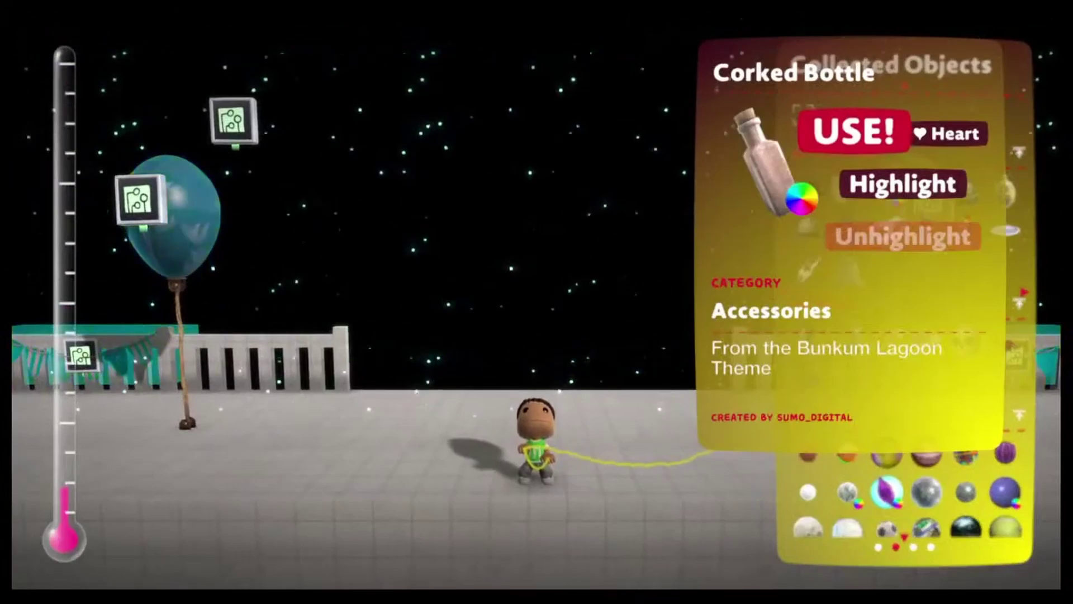
key("Escape")
key("Page_Down")
key("Return")
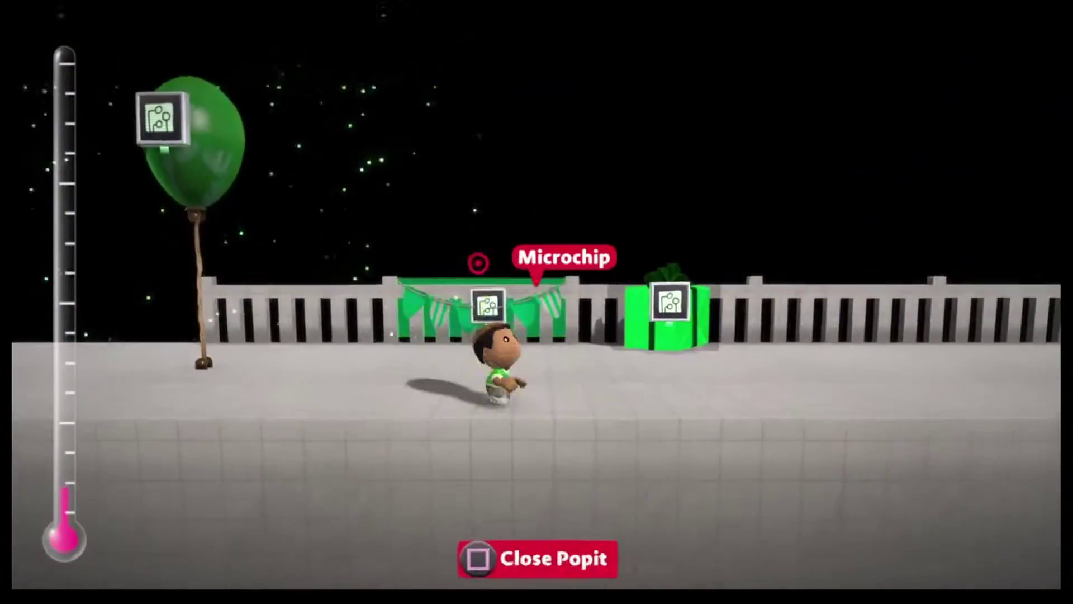
Give the present's sticker panel 50% brightness and 100% opacity
key("Return")
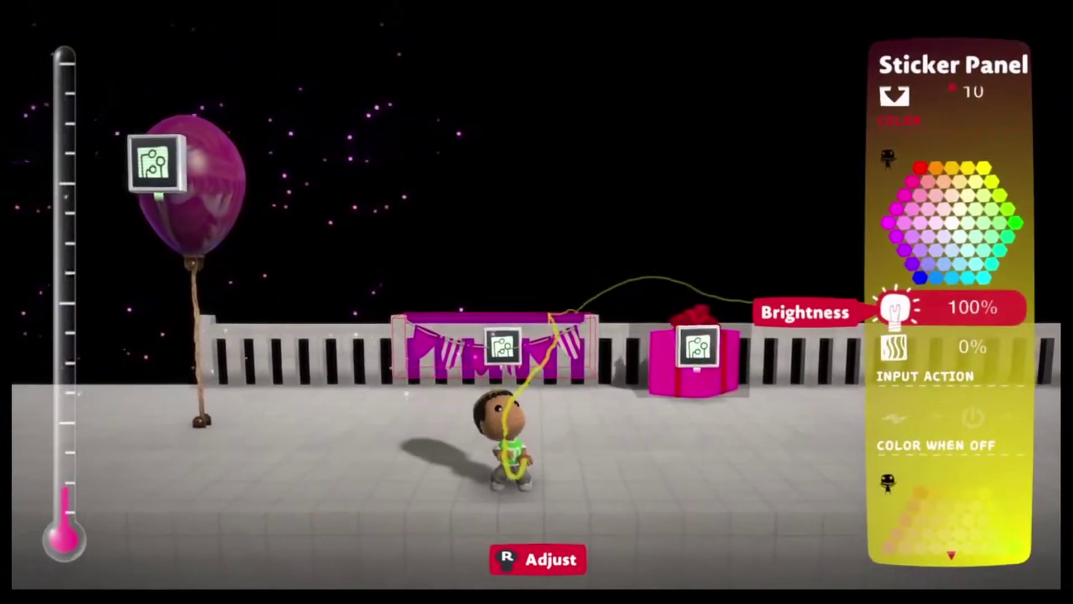
key("Down")
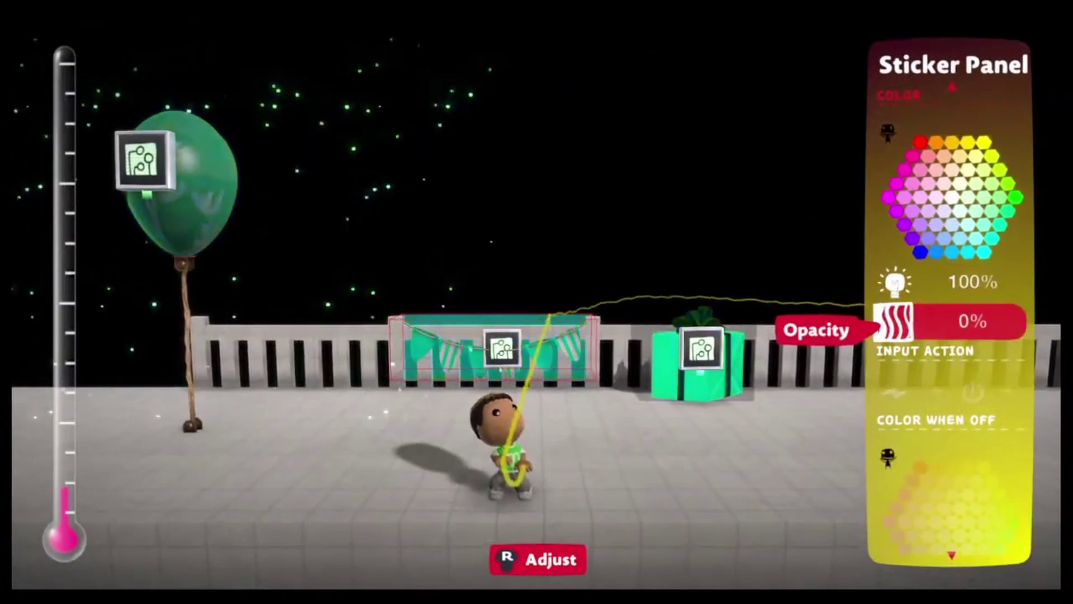
key("Escape")
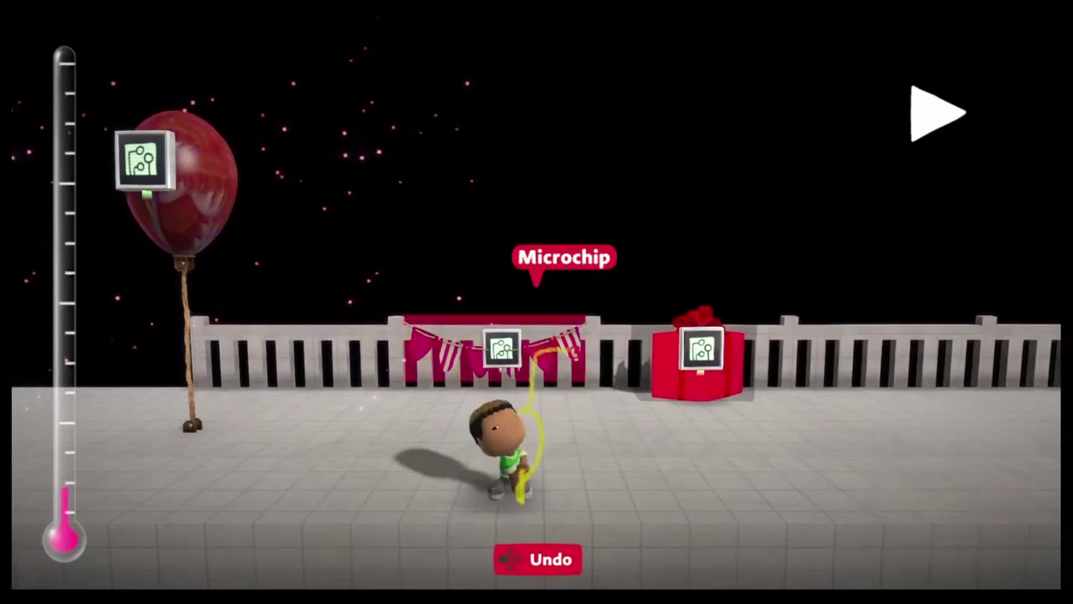
key("Return")
key("Down")
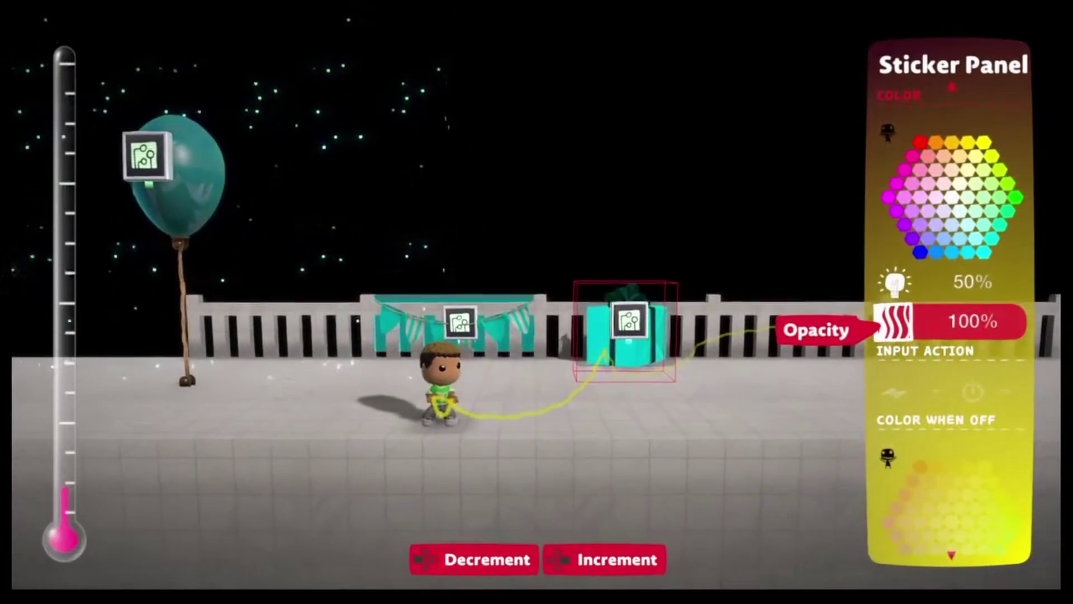
key("Up")
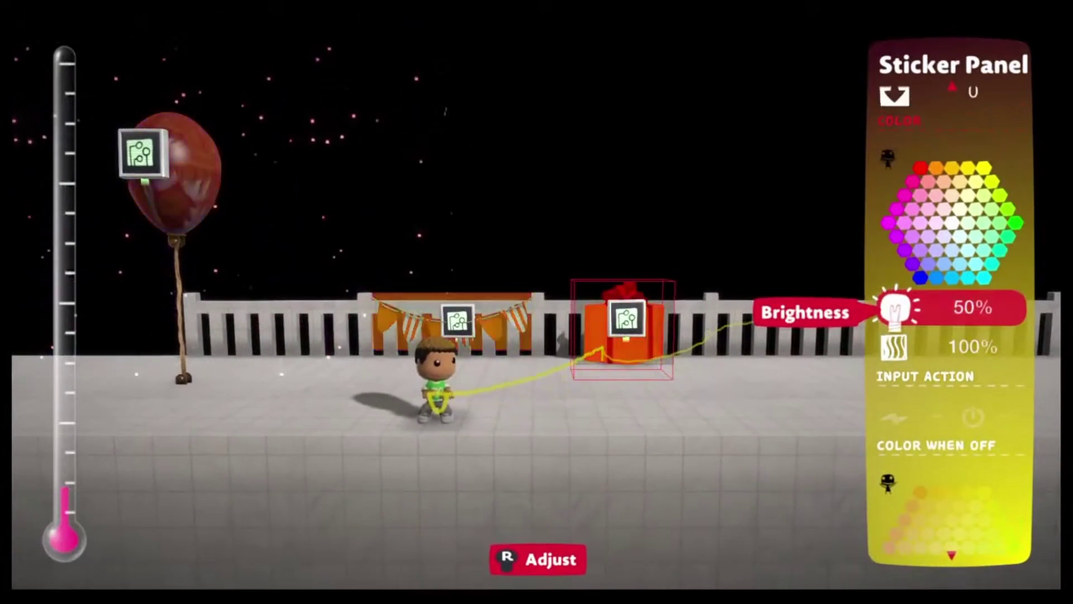
key("Escape")
Preview the level to watch the stage colours cycle
key("Tab")
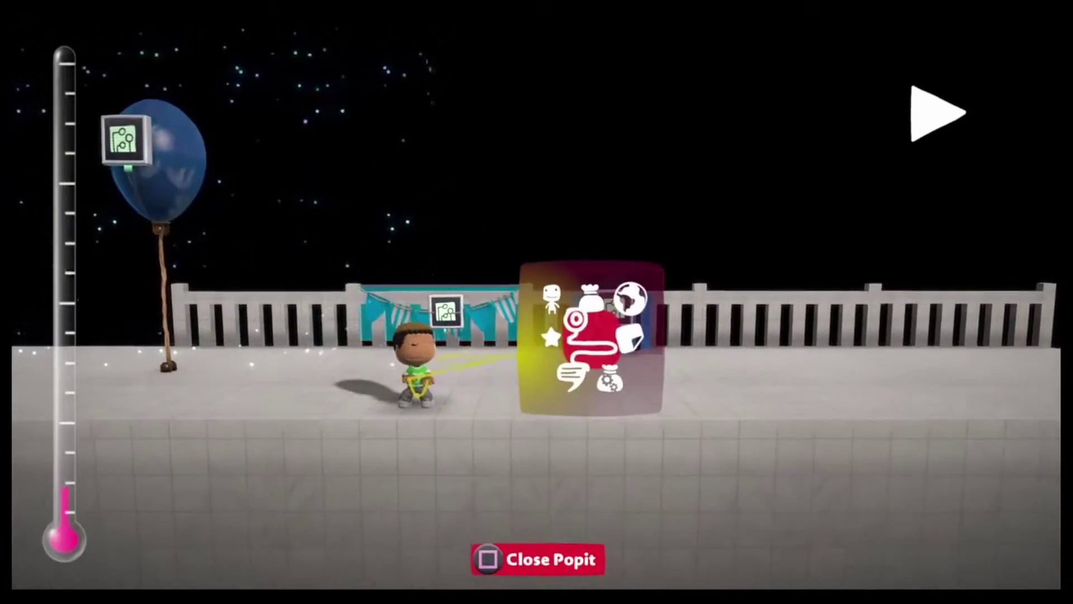
key("Return")
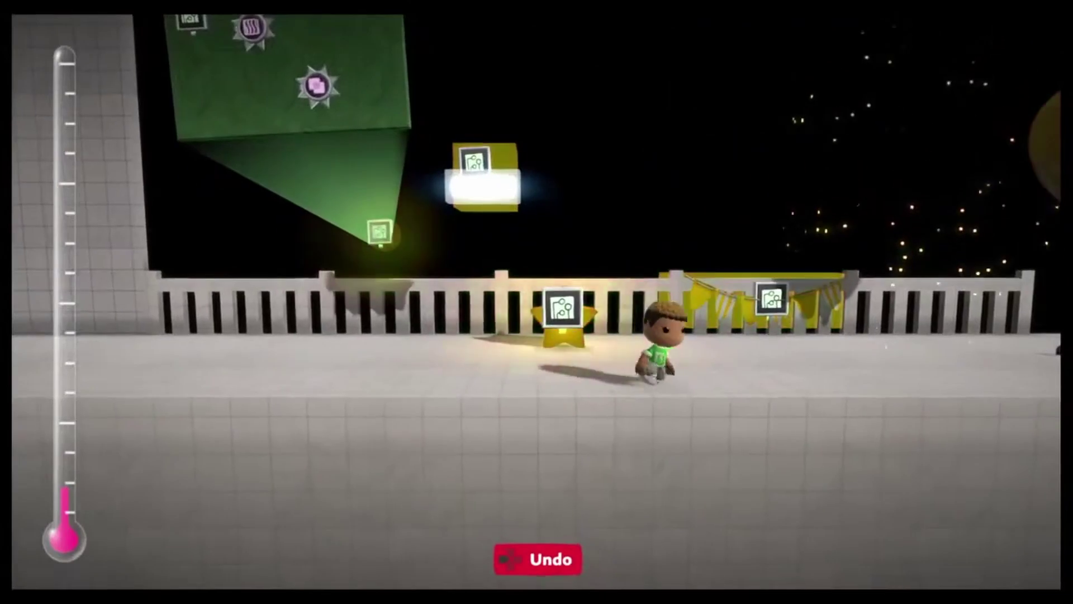
key("Tab")
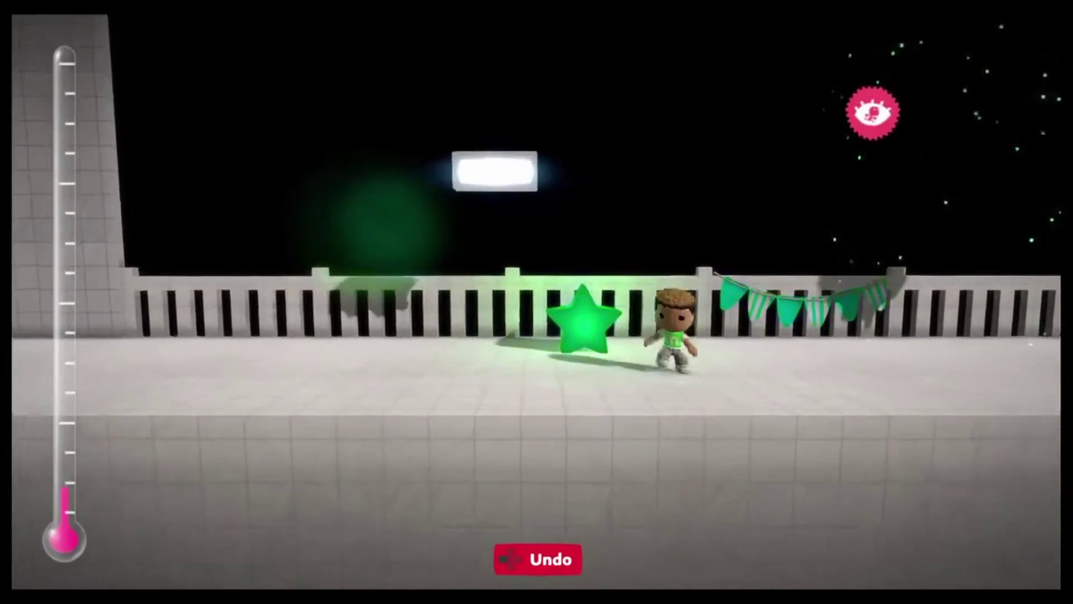
Place a Glow Disc light on the fixture beside the circuit board
key("Tab")
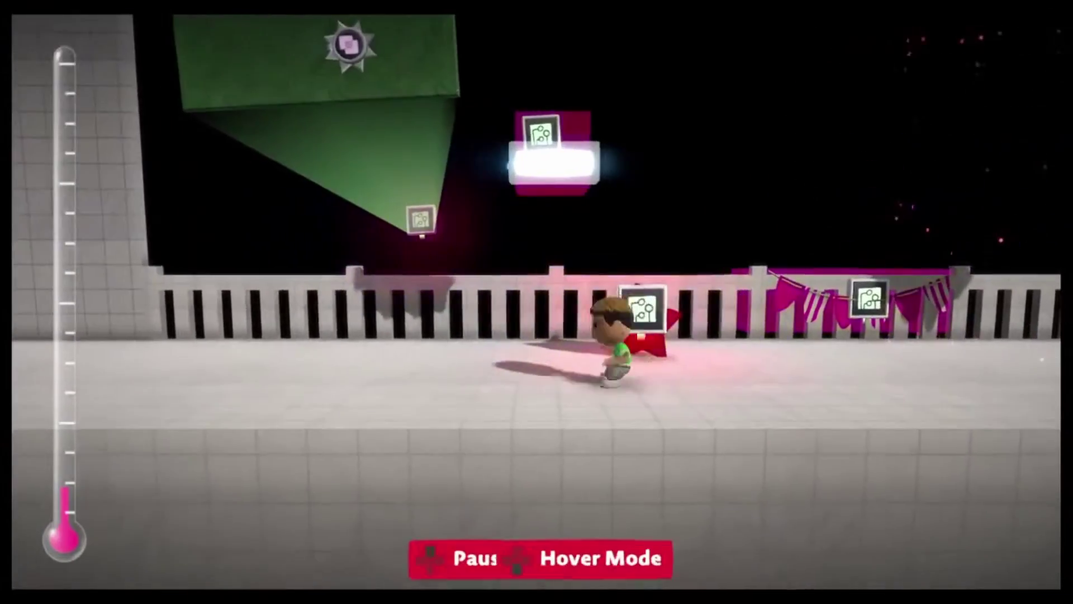
key("Escape")
key("Return")
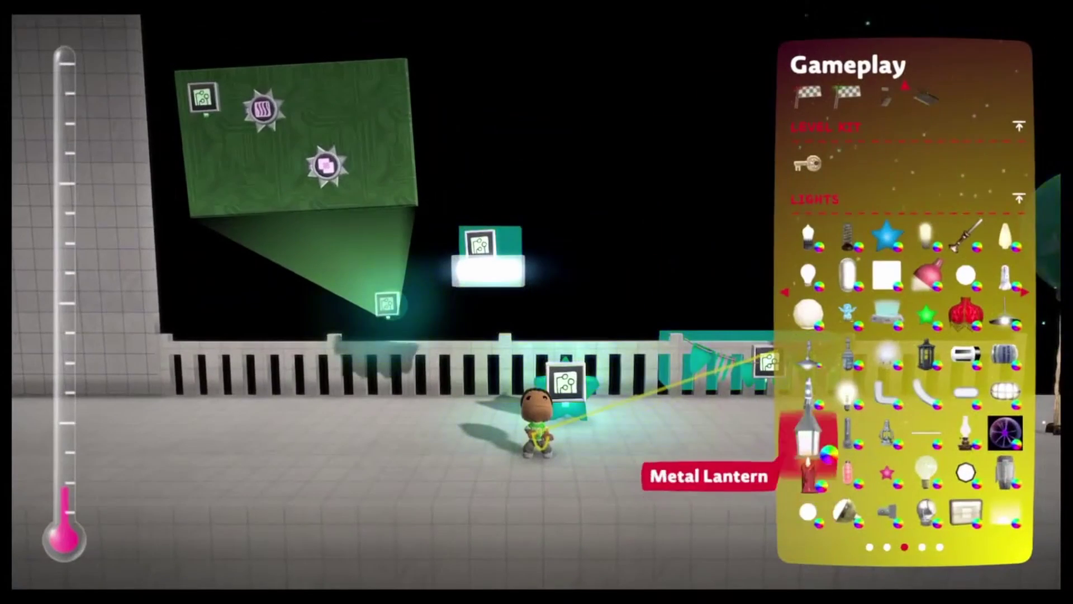
key("Up")
key("Return")
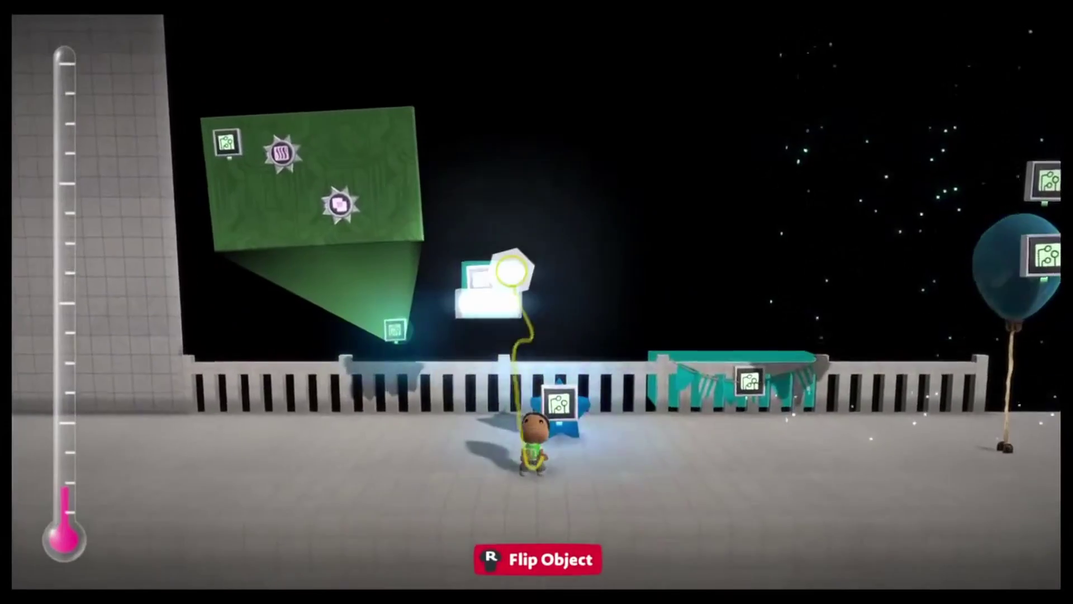
key("Return")
Browse the other lights available in the lights palette
key("Escape")
key("Return")
key("Left")
key("Down")
key("Down")
key("Down")
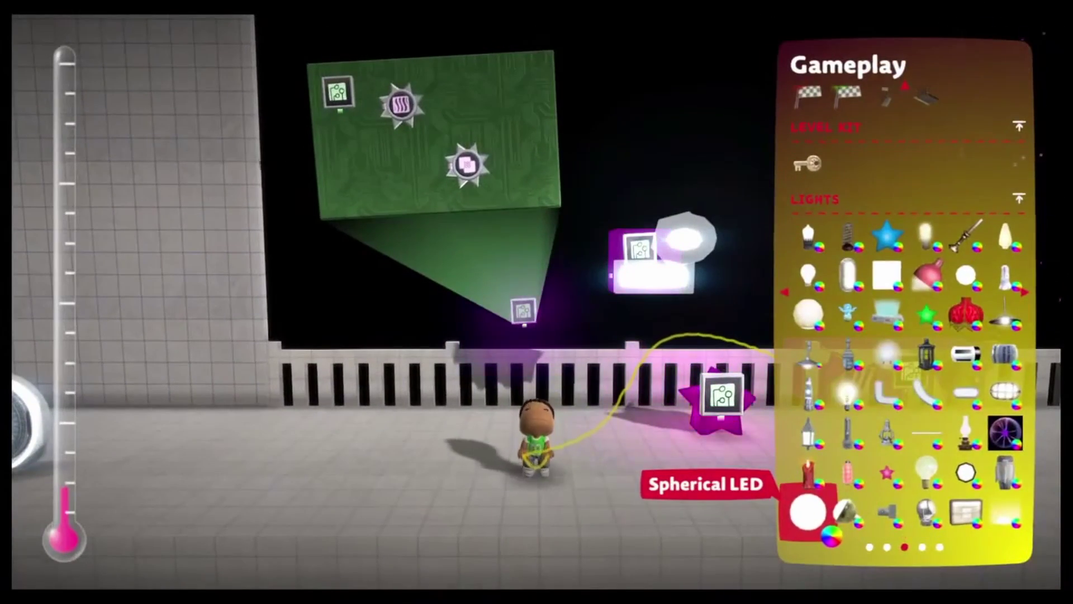
key("Escape")
Inspect the Opacity Tweaker's 0% over 0.5s setting, then the Physics Tweaker's settings
key("Return")
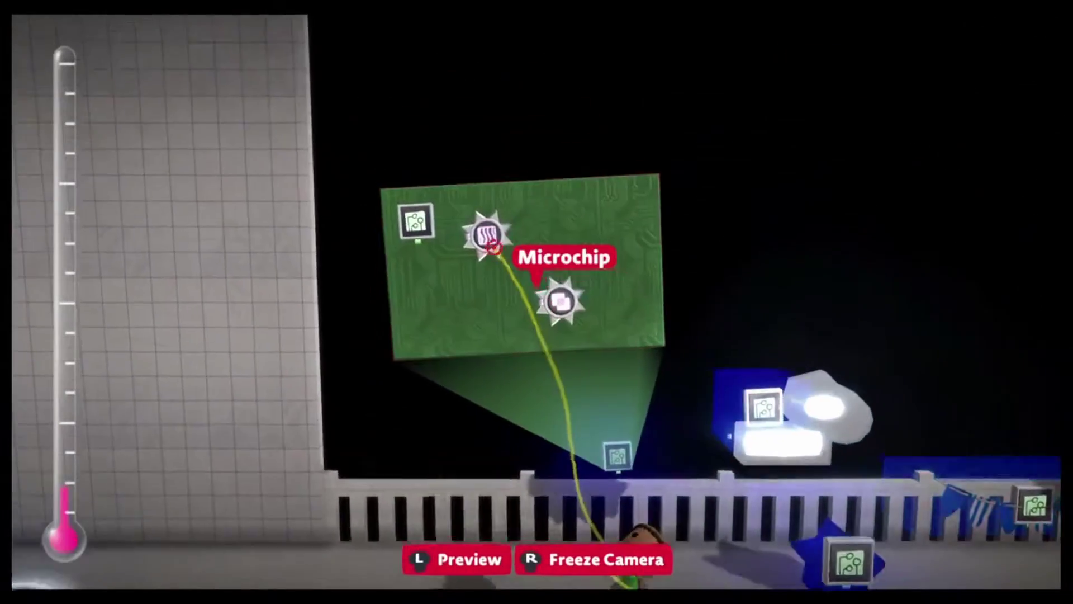
mouse_move(523, 280)
key("Return")
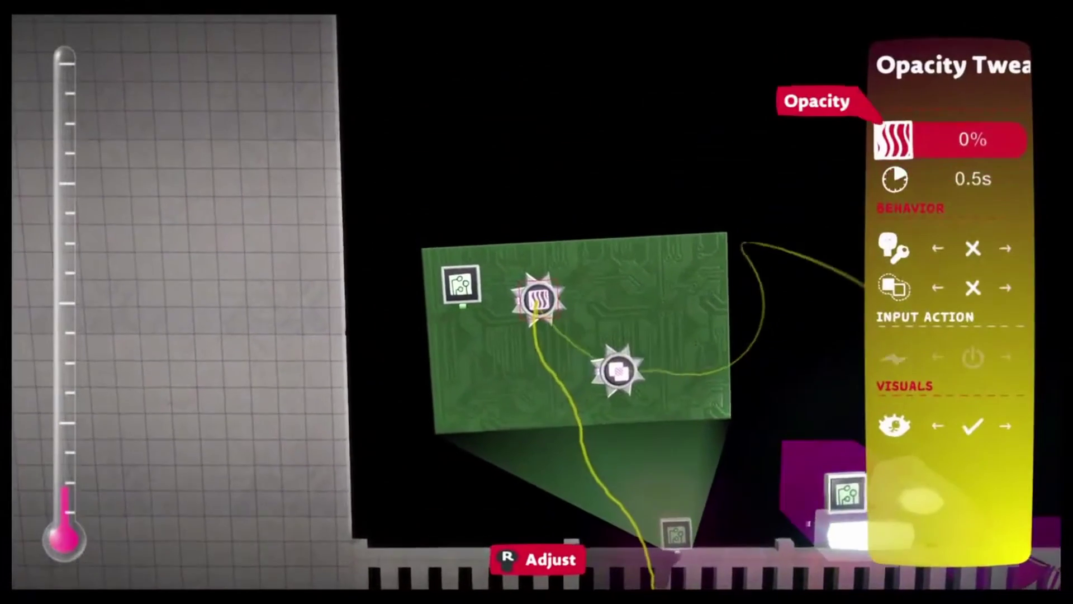
key("Escape")
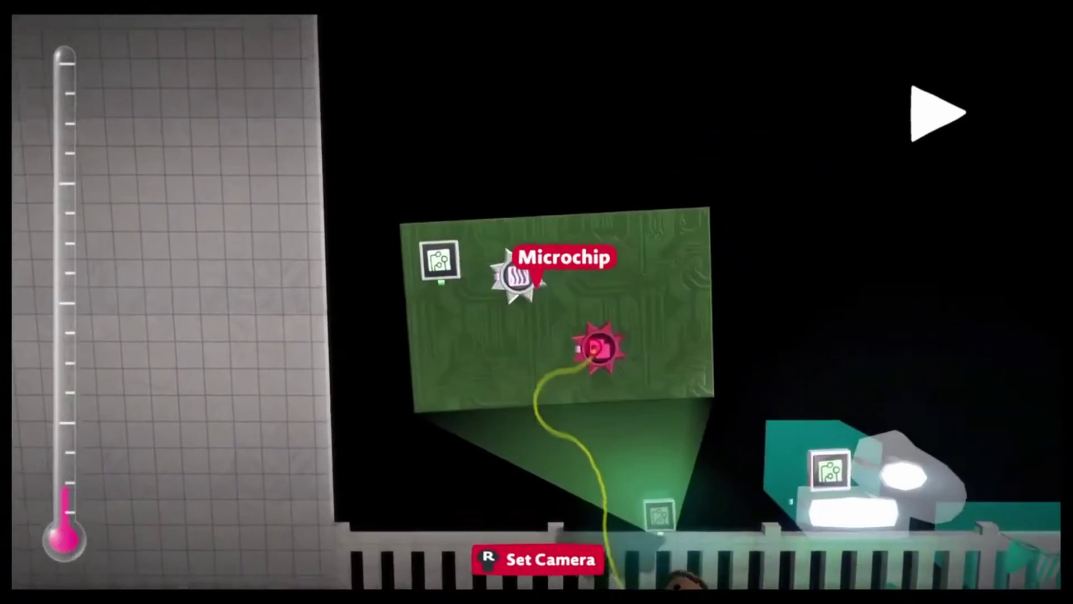
mouse_move(618, 370)
key("Return")
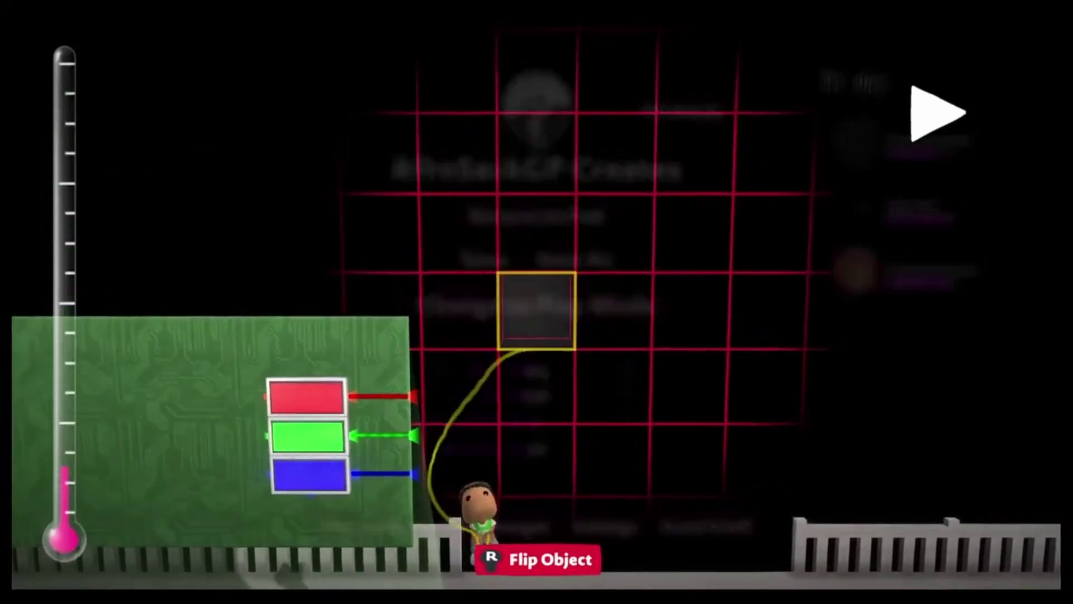
Set the hologram to 50% brightness, 0% animation speed and Dimmer input, then raise it
key("Escape")
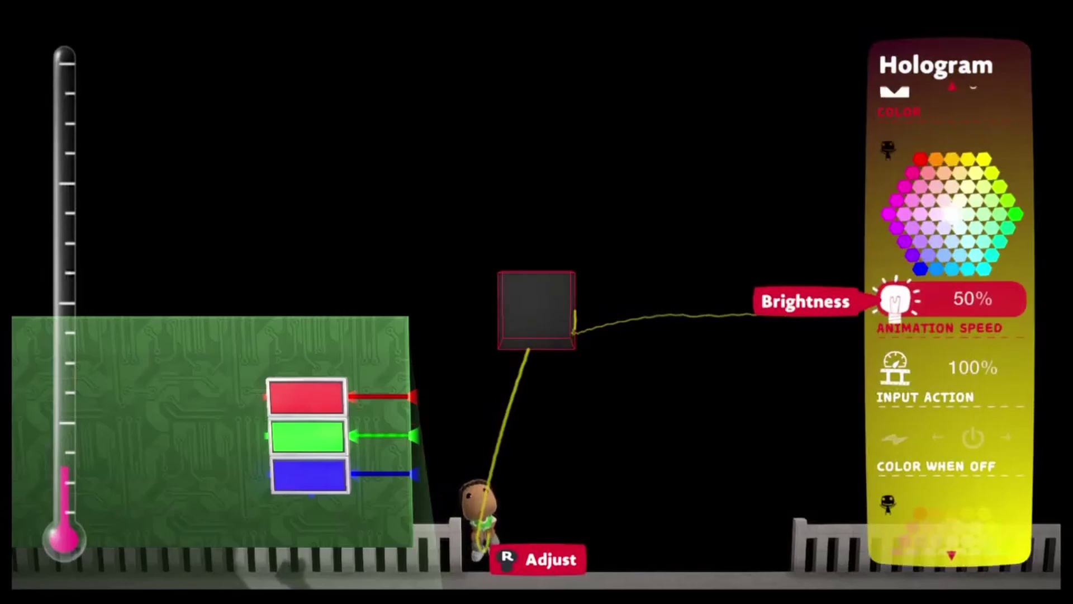
key("Down")
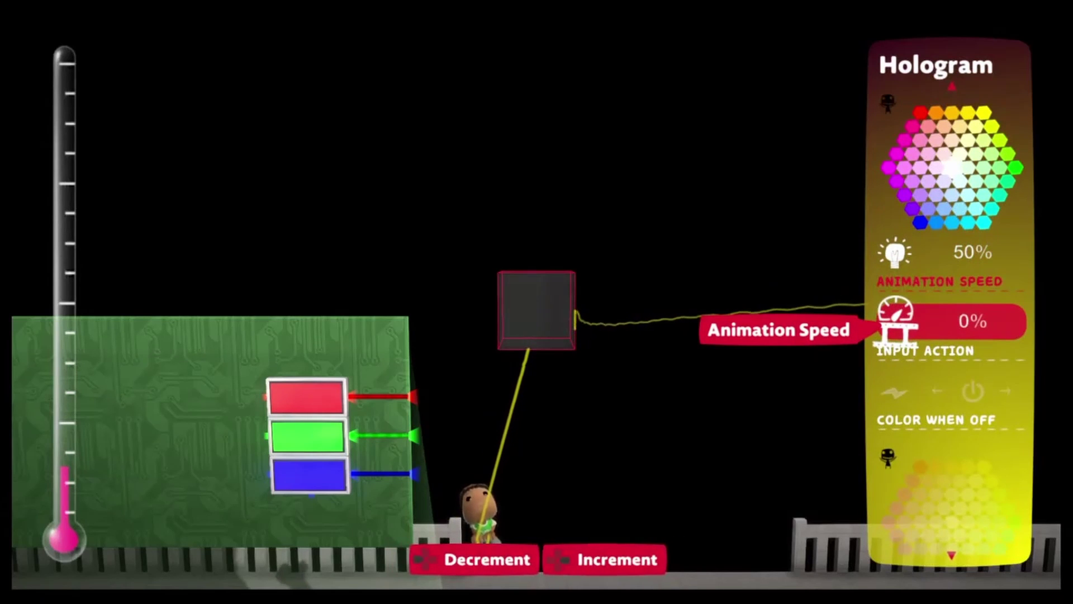
key("Down")
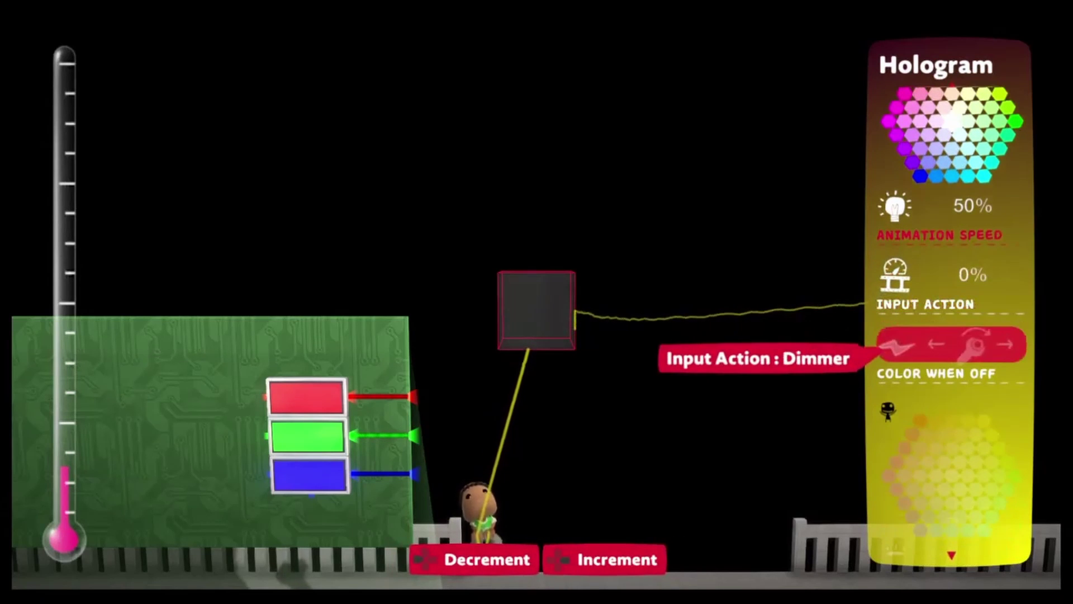
key("Escape")
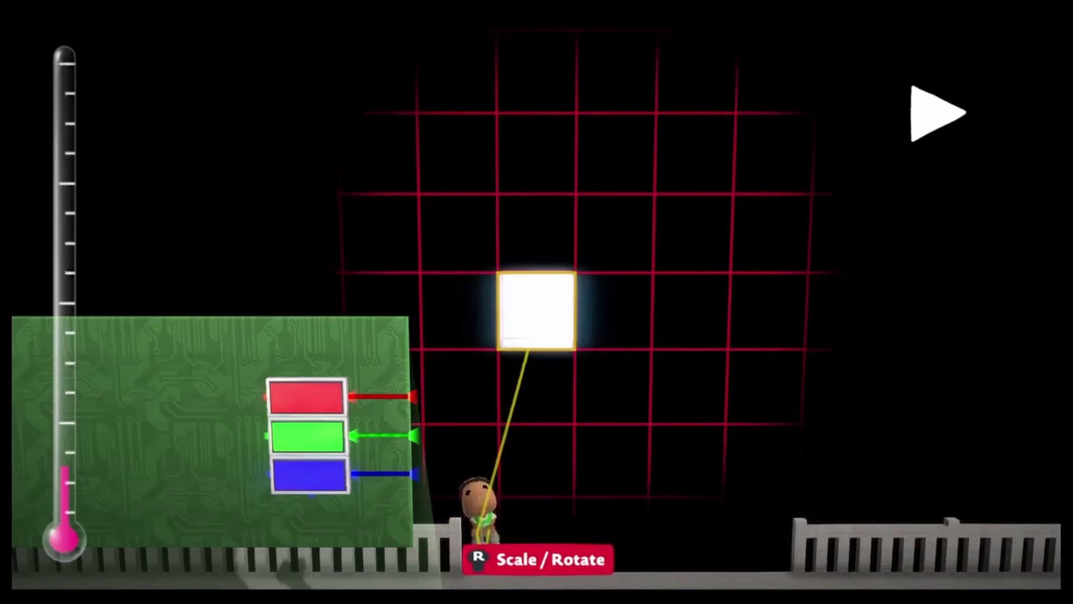
key("Up")
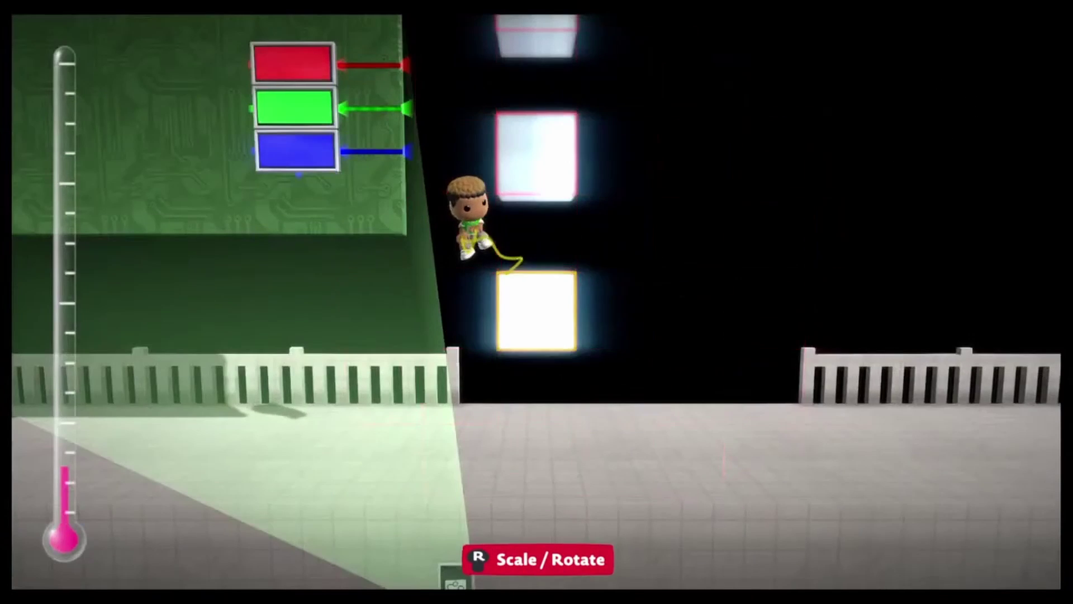
Add another hologram block and colour the stacked holograms red, green and blue
key("space")
key("Right")
key("Return")
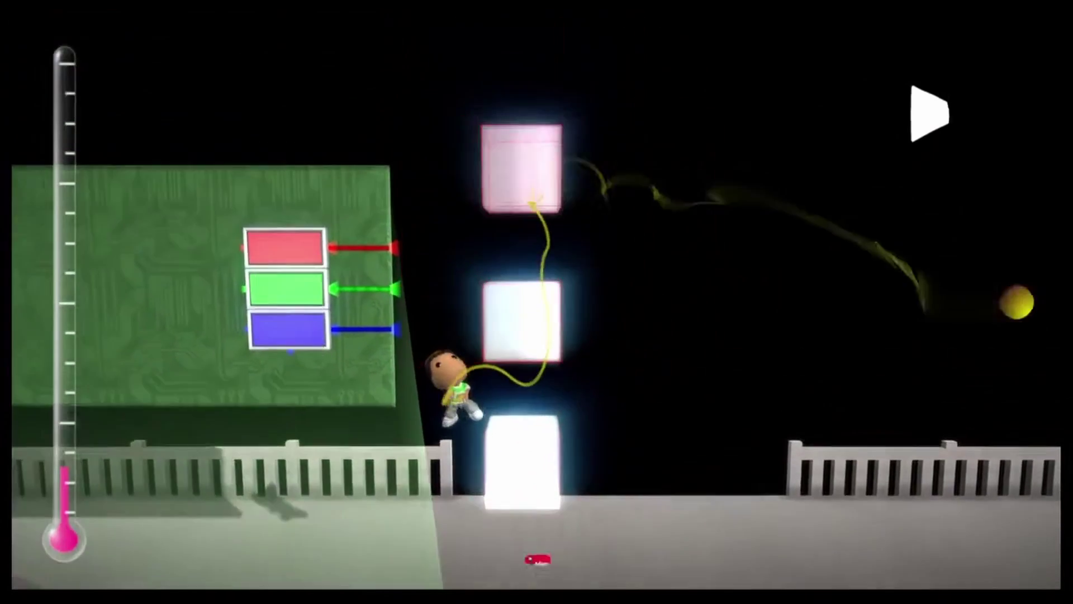
key("Return")
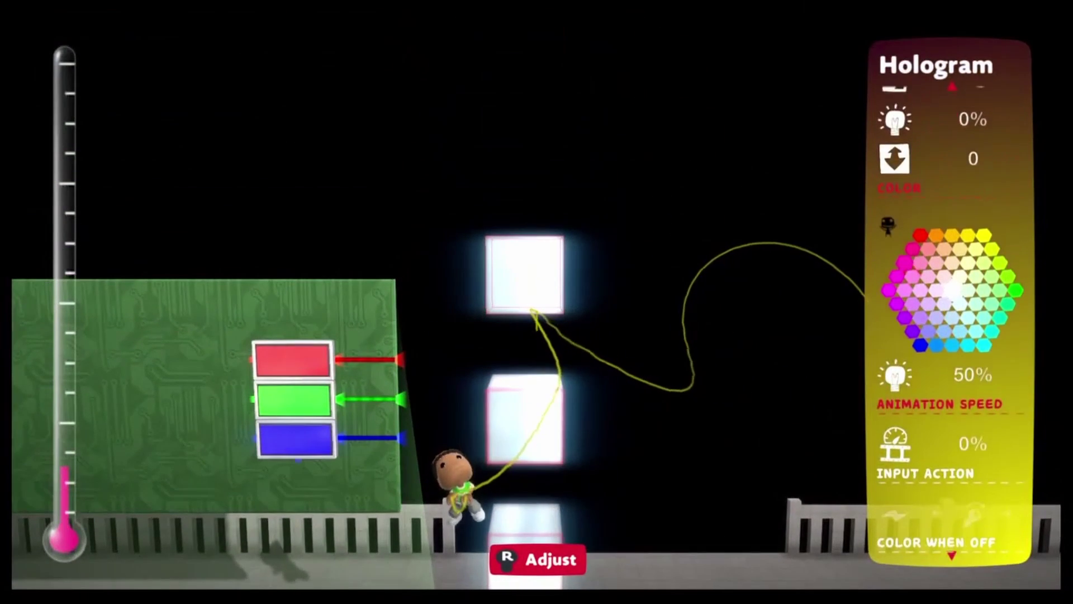
key("Up")
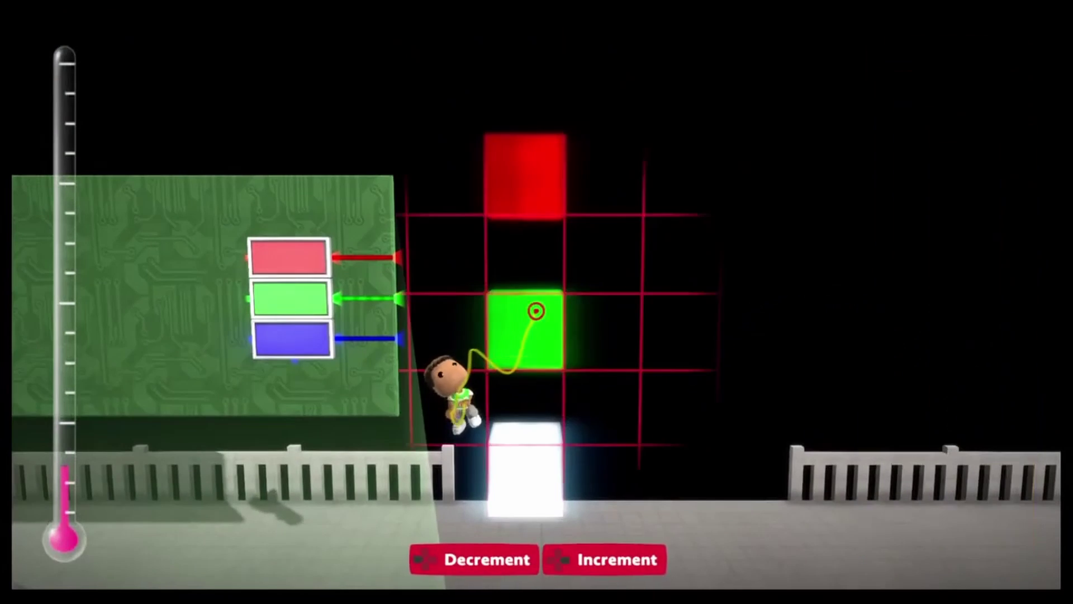
key("p")
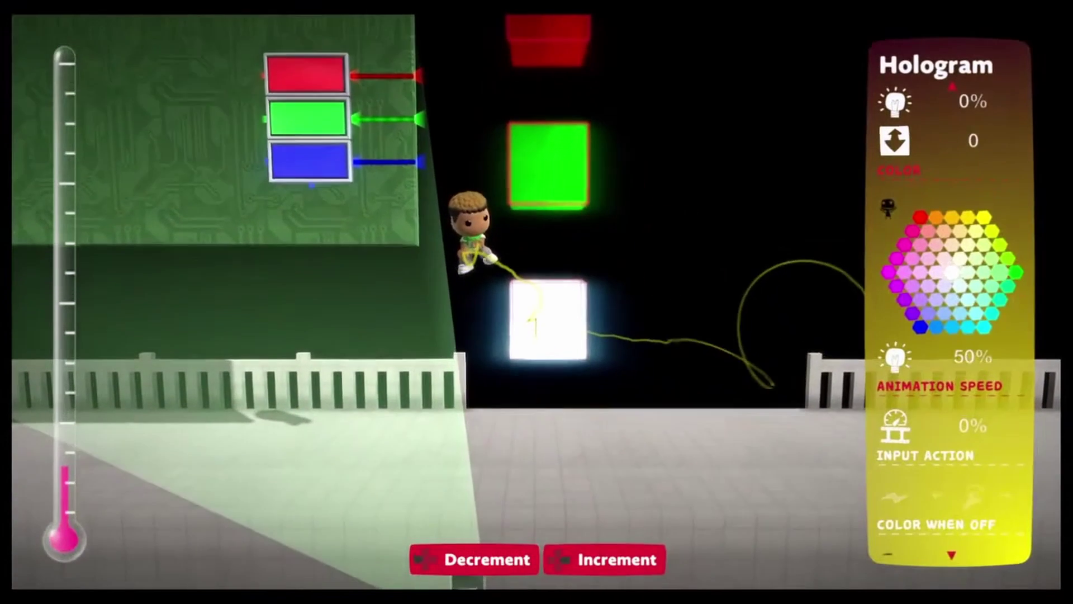
key("Down")
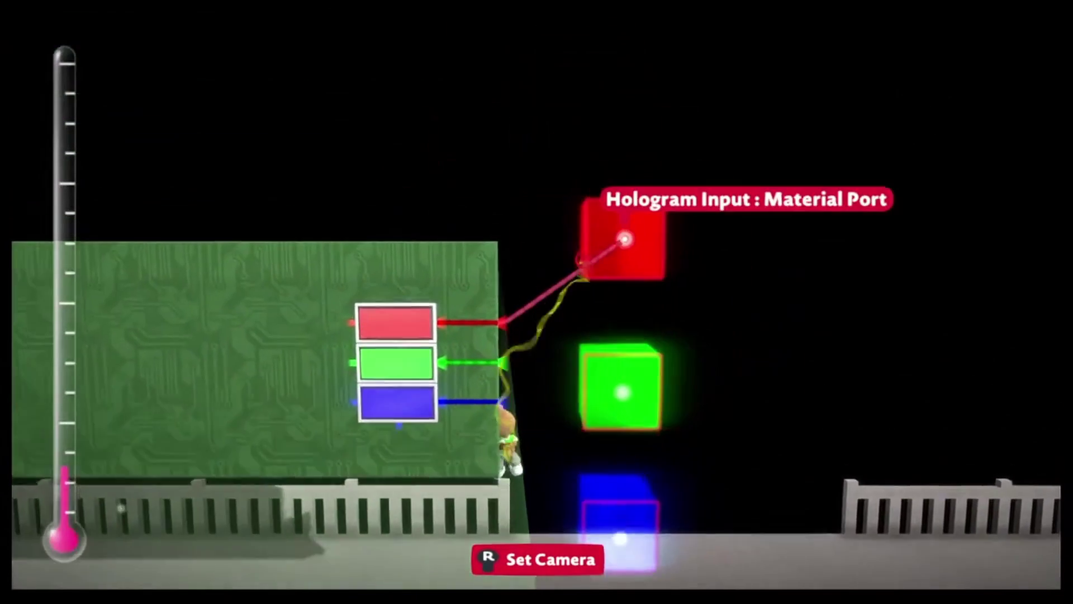
Wire the red, green and blue timer outputs to their matching holograms
left_click(624, 239)
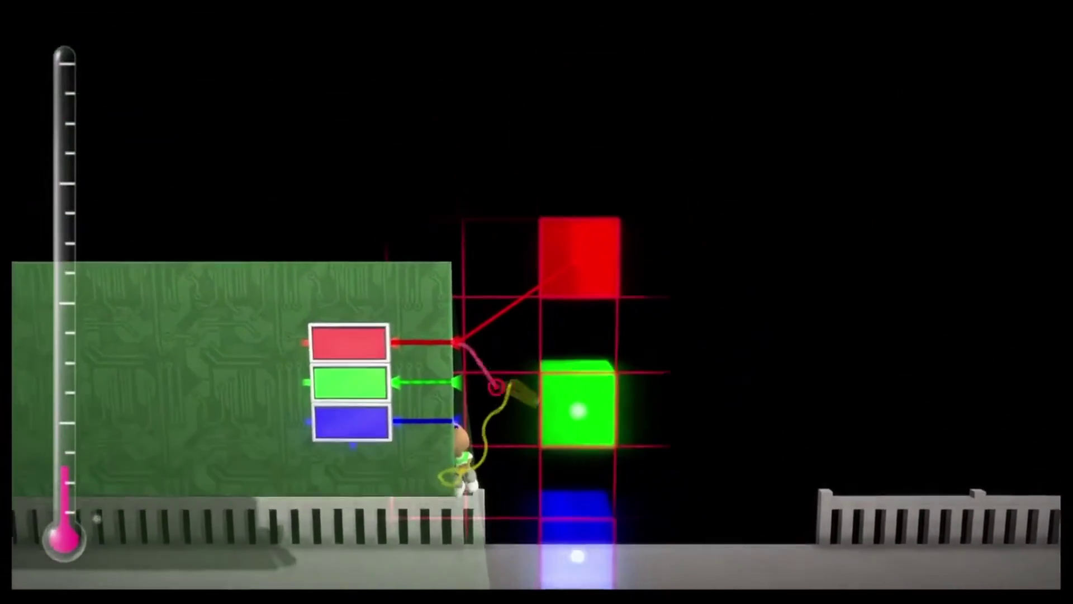
left_click(516, 319)
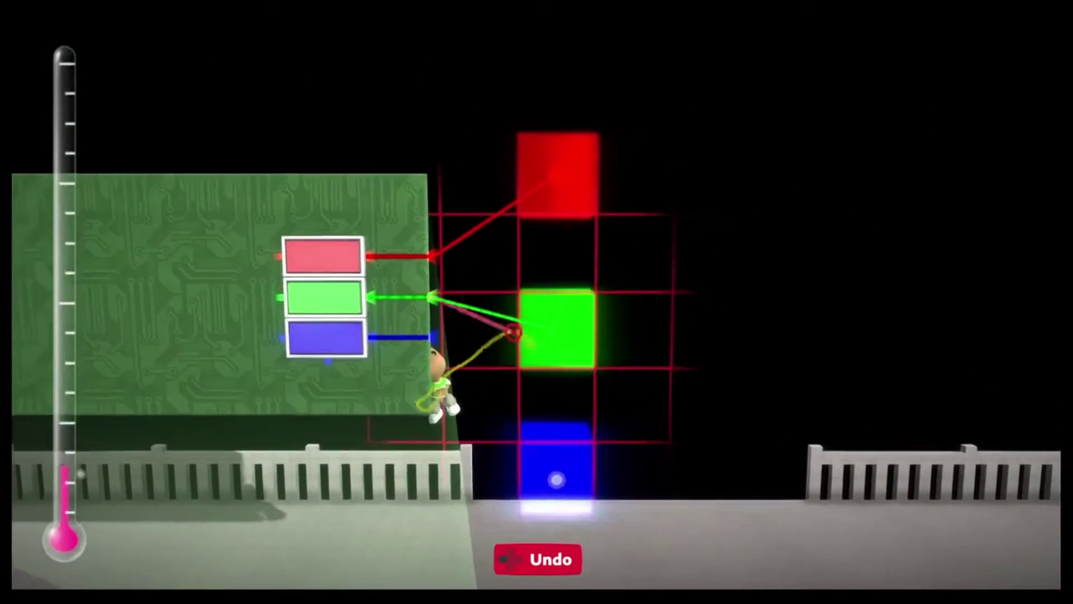
left_click(639, 450)
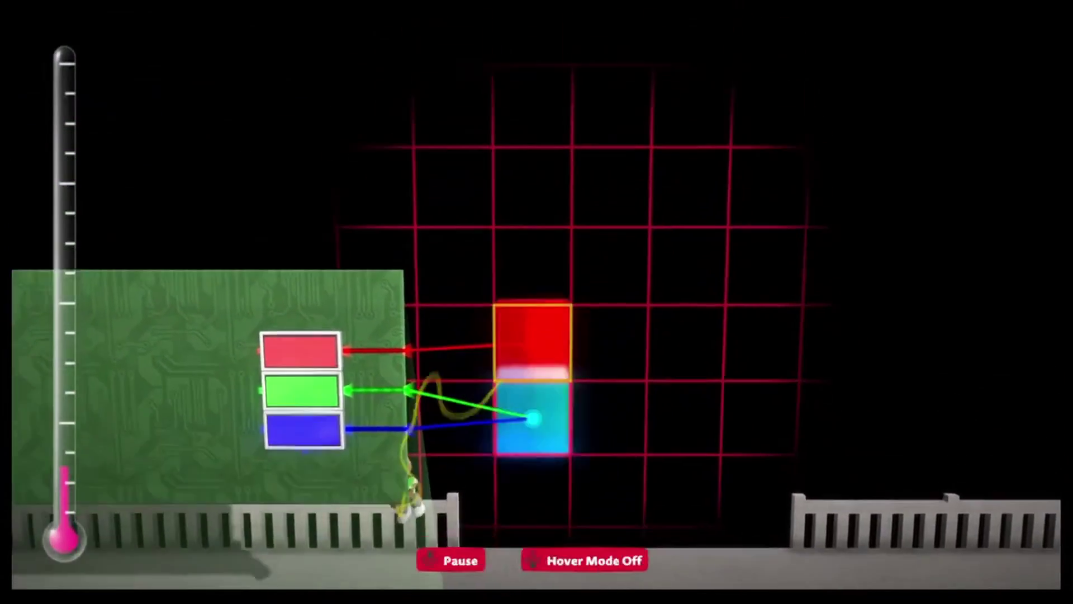
Place the hologram block beside the microchip and put a Toggle on the chip board
left_click(534, 418)
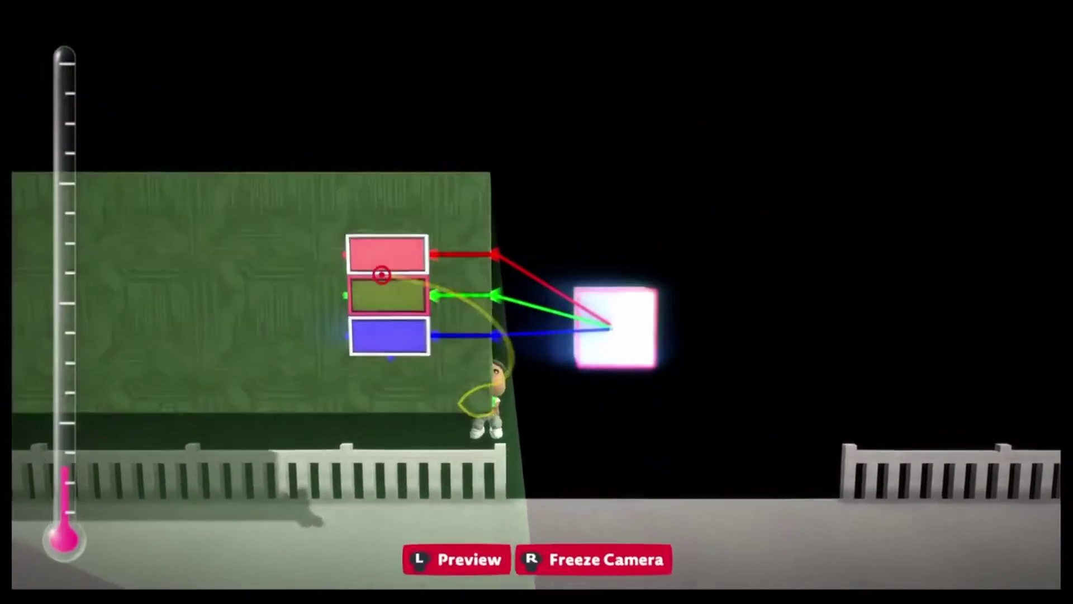
key("s")
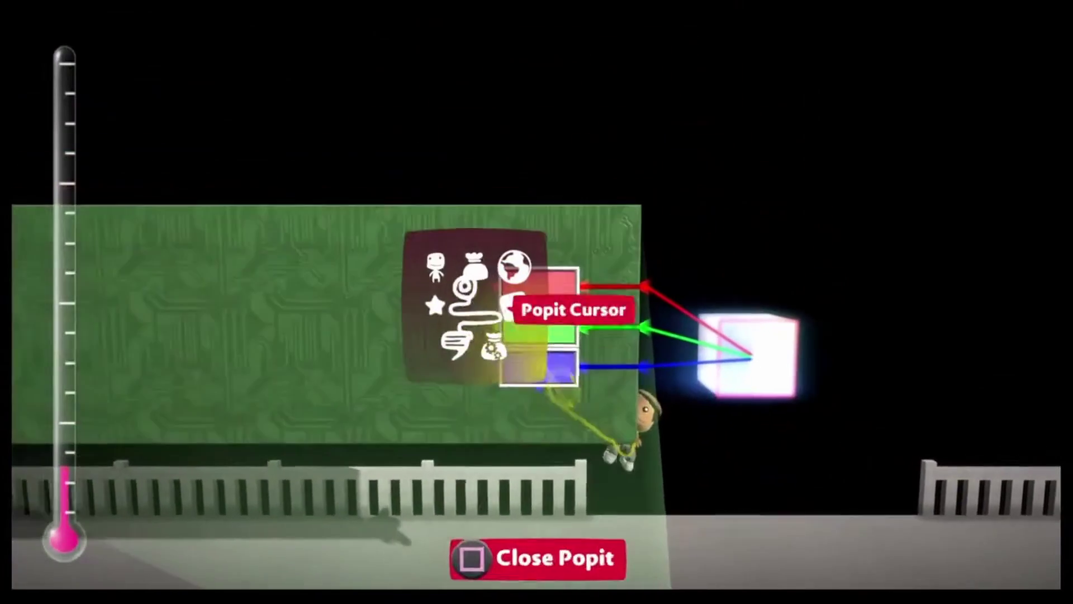
left_click(462, 300)
left_click(886, 240)
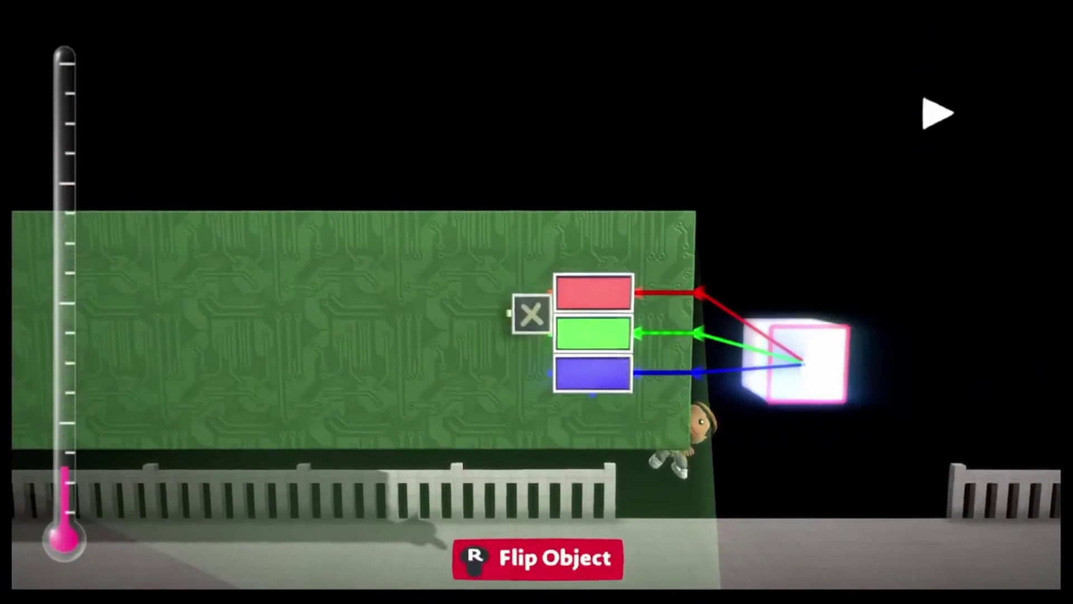
left_click(531, 314)
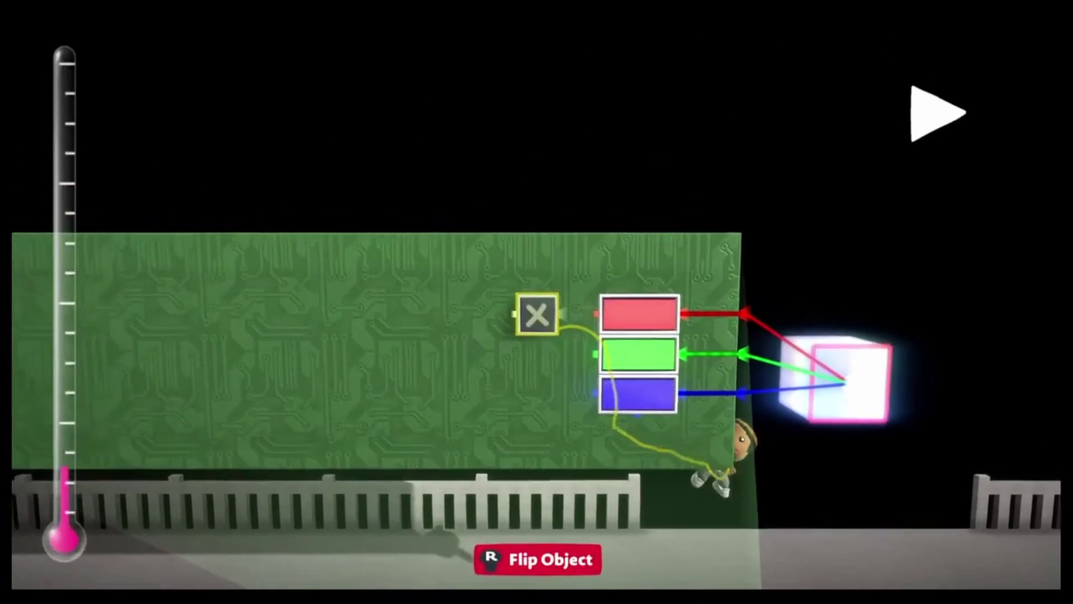
key("s")
key("s")
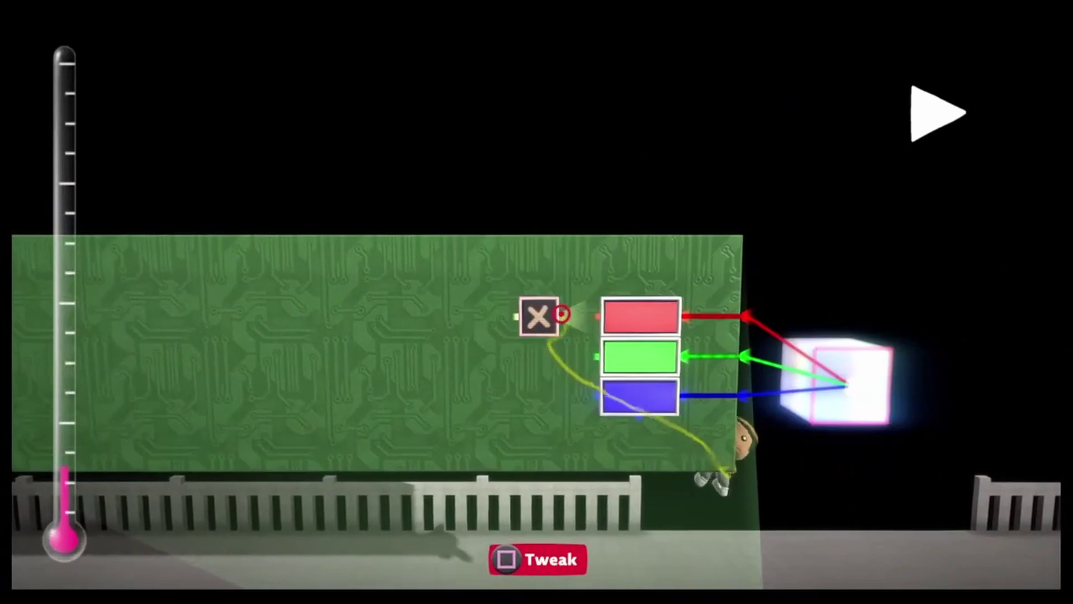
Wire the toggle's output into the red, green and other timers' forwards/backwards inputs
left_click(546, 313)
left_click(576, 313)
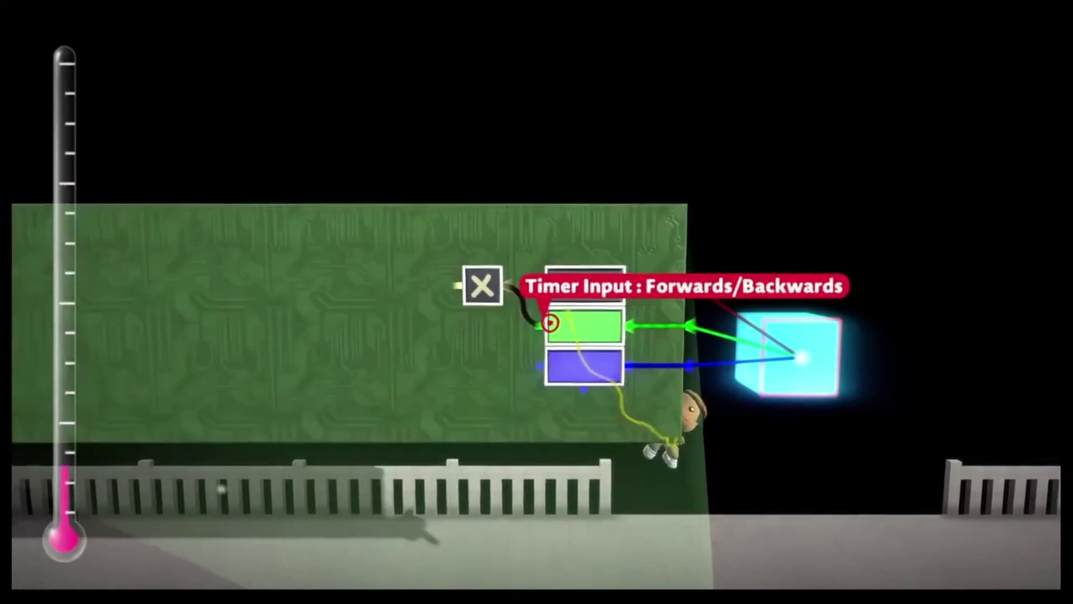
left_click(536, 314)
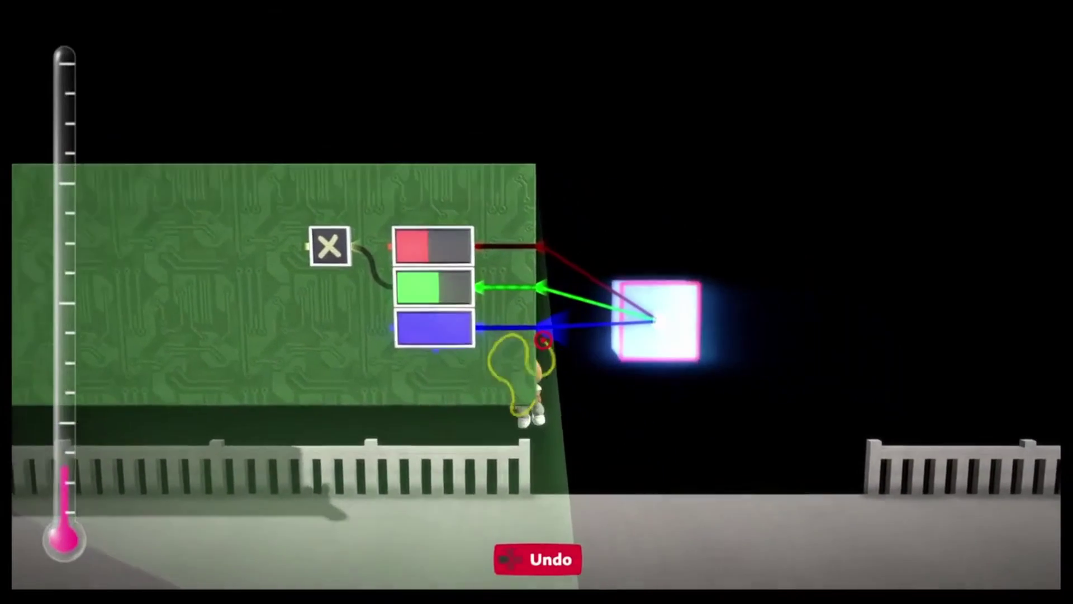
key("s")
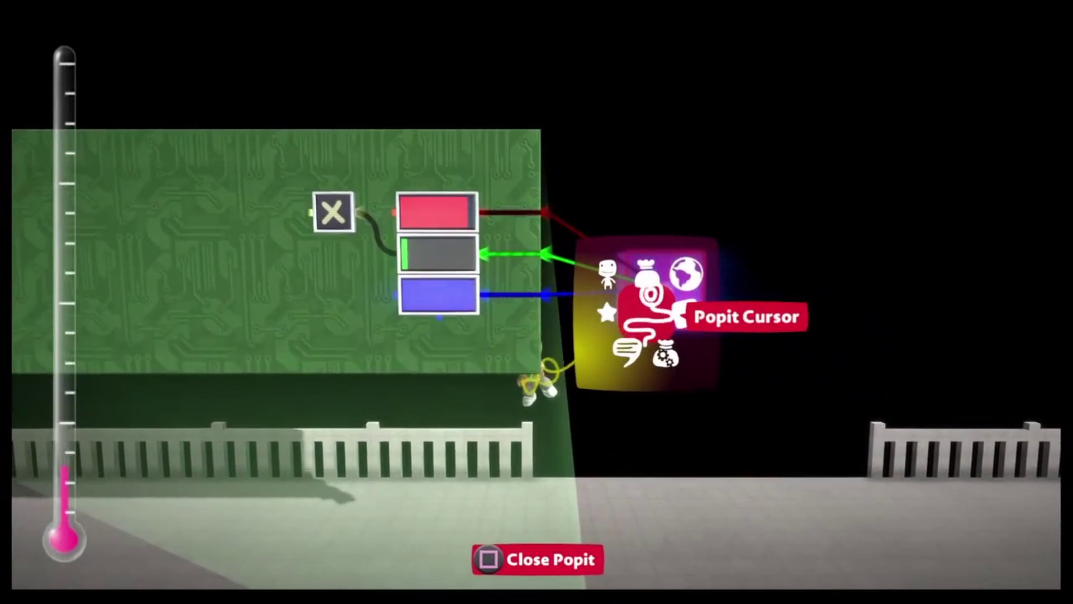
left_click(648, 313)
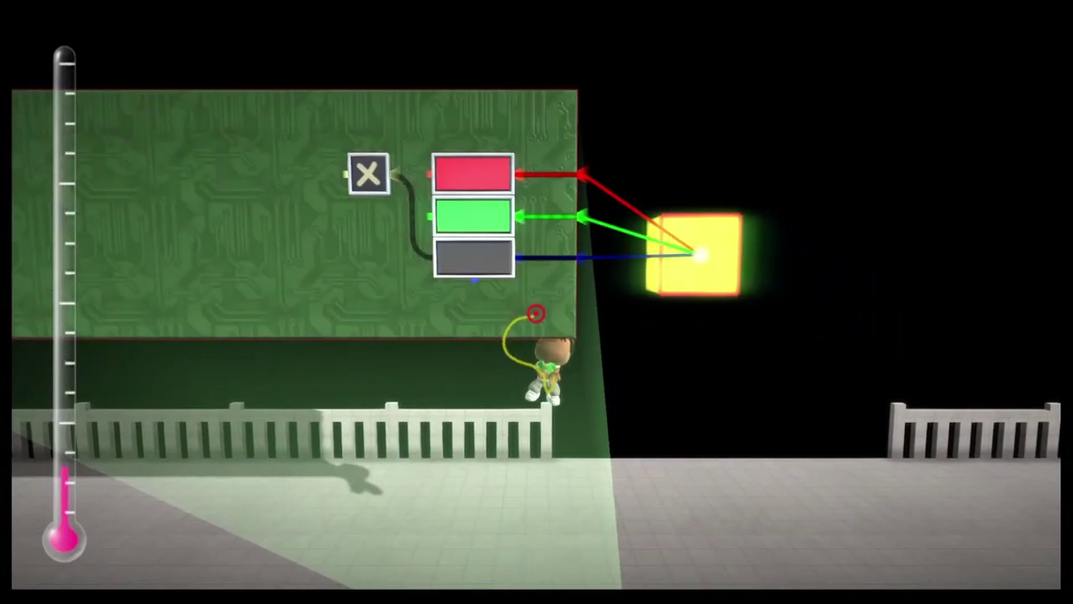
key("space")
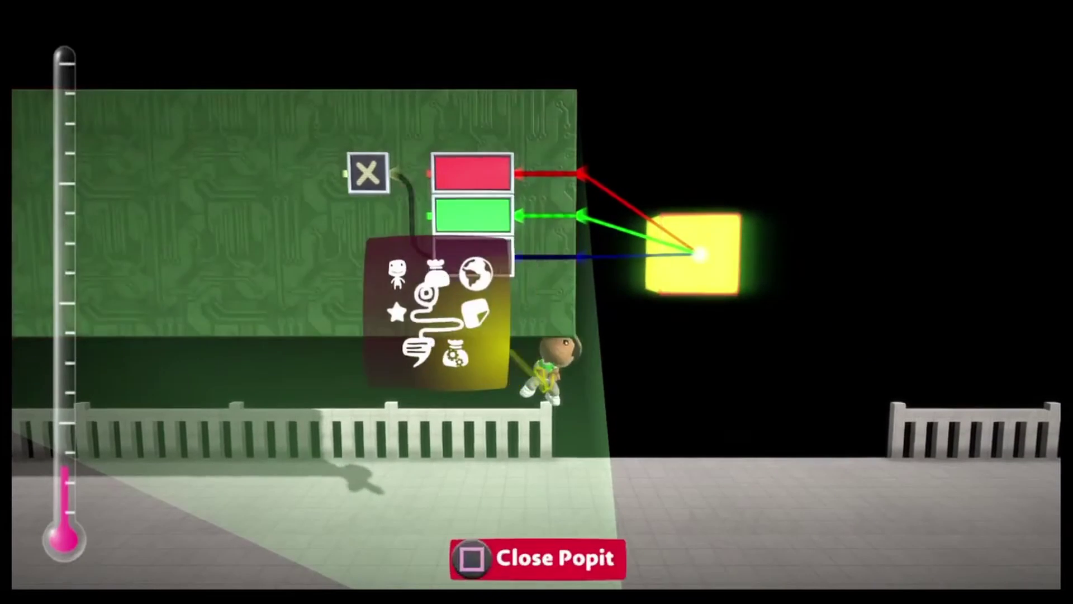
key("space")
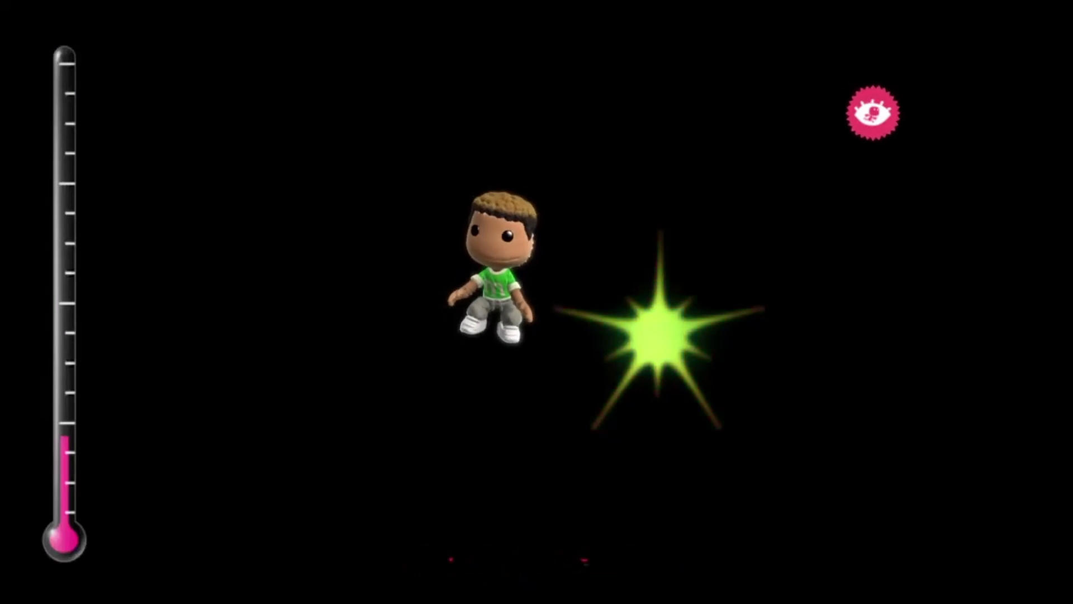
Stamp a square block of Hologram material
key("space")
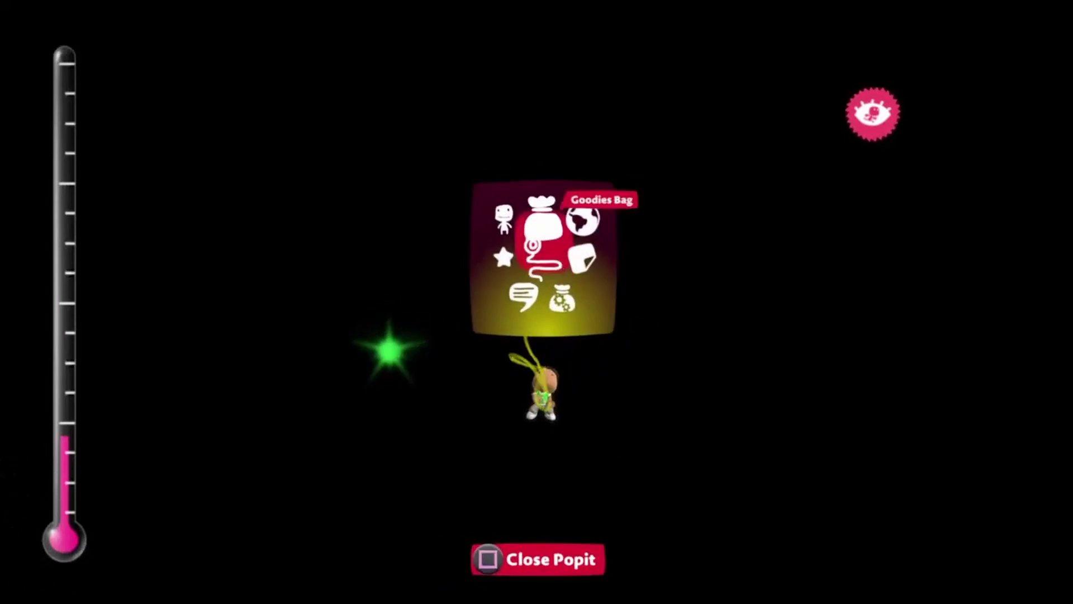
key("Return")
key("Return")
Stick a Square - Jet Black sticker on the box with a Bright Star on top
key("Return")
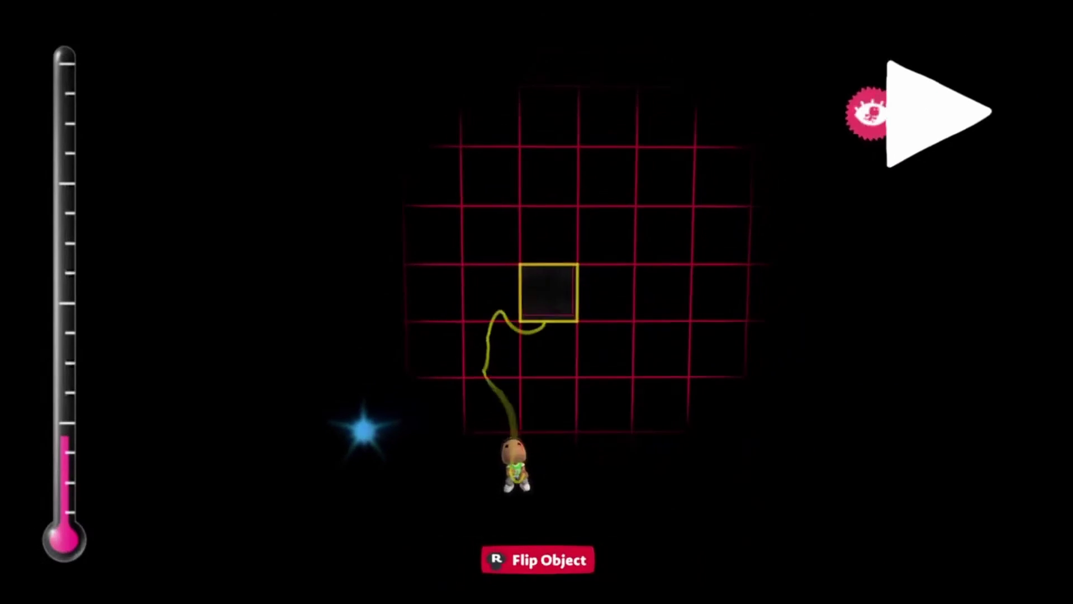
key("Return")
key("Escape")
key("Escape")
key("Escape")
key("space")
key("Right")
key("Return")
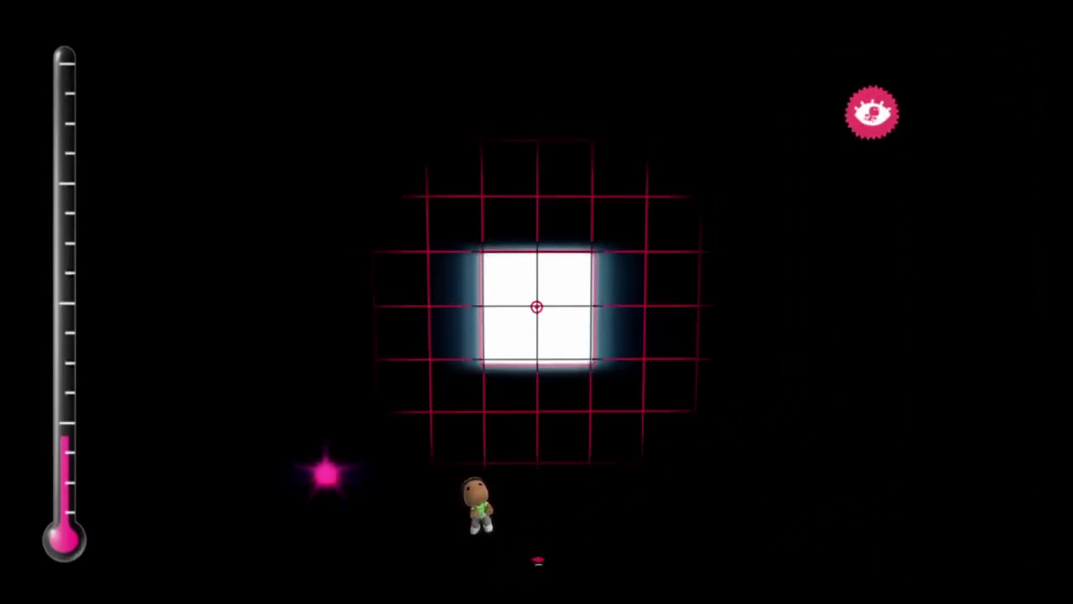
key("Return")
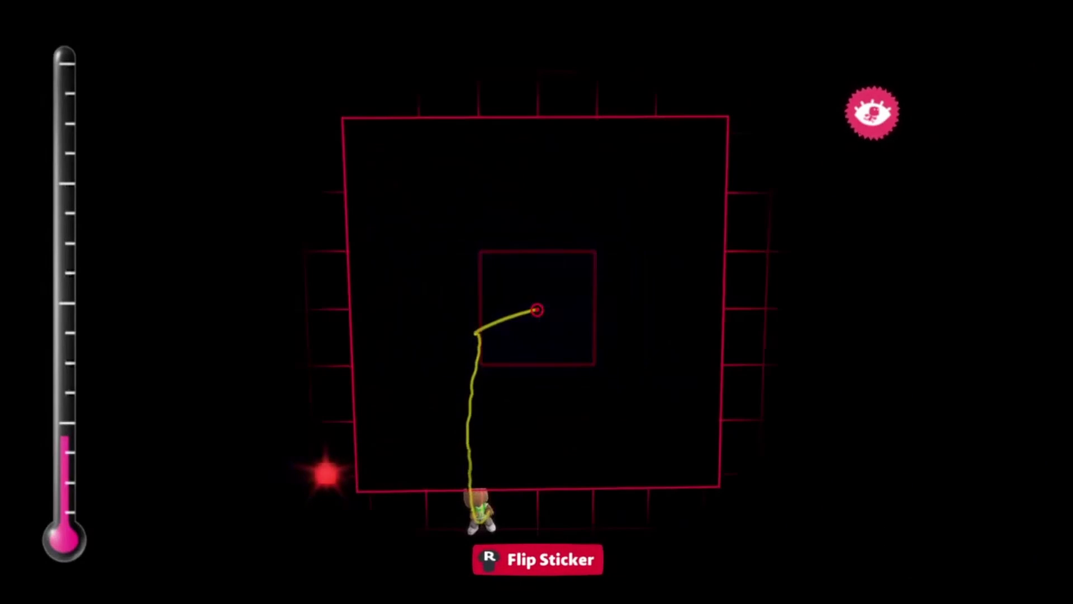
key("space")
key("Down")
key("Return")
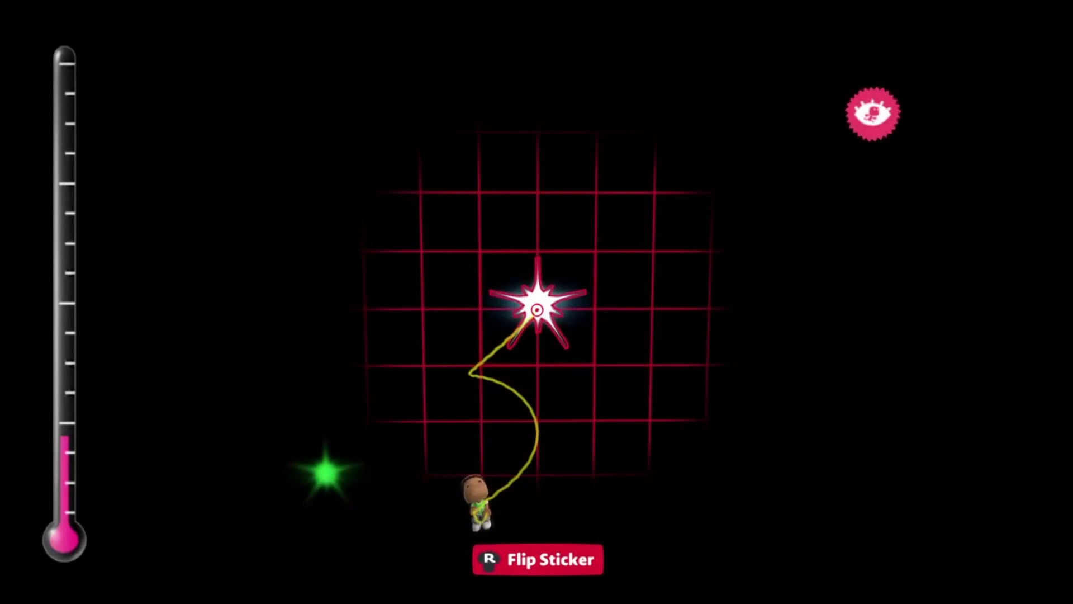
key("Return")
Lower the hologram's brightness to 50%
key("space")
key("Escape")
key("Return")
key("Left")
key("Left")
key("Left")
key("Left")
key("Left")
key("Up")
key("Escape")
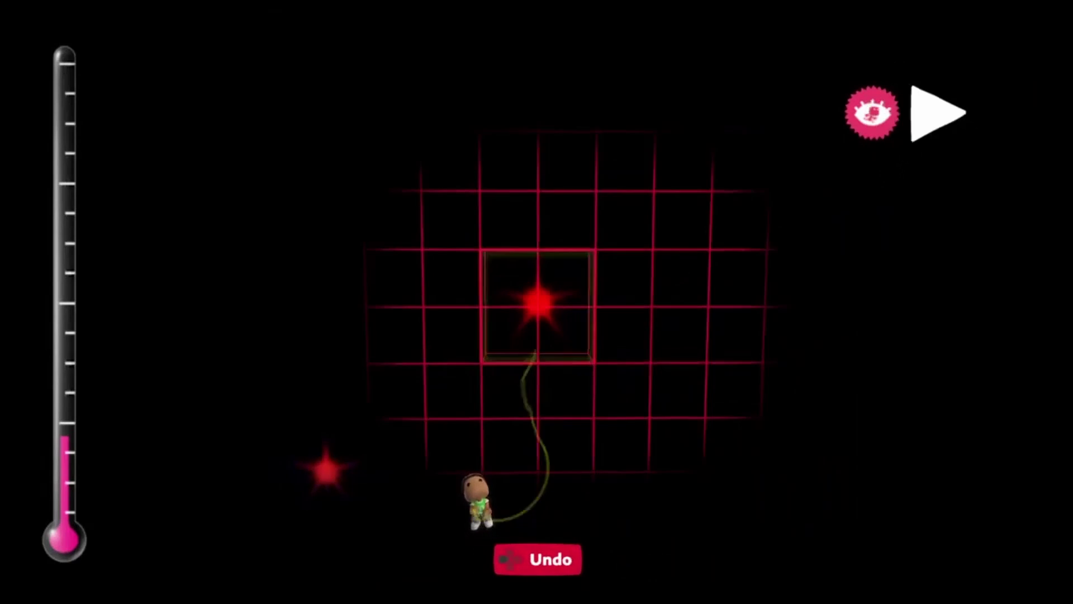
Colour the middle stacked box's star green and the bottom box's star blue
key("Return")
key("Right")
key("Right")
key("Right")
key("Right")
key("Right")
key("Right")
key("Escape")
key("Down")
key("Return")
key("Down")
key("Down")
key("Down")
key("Down")
key("Escape")
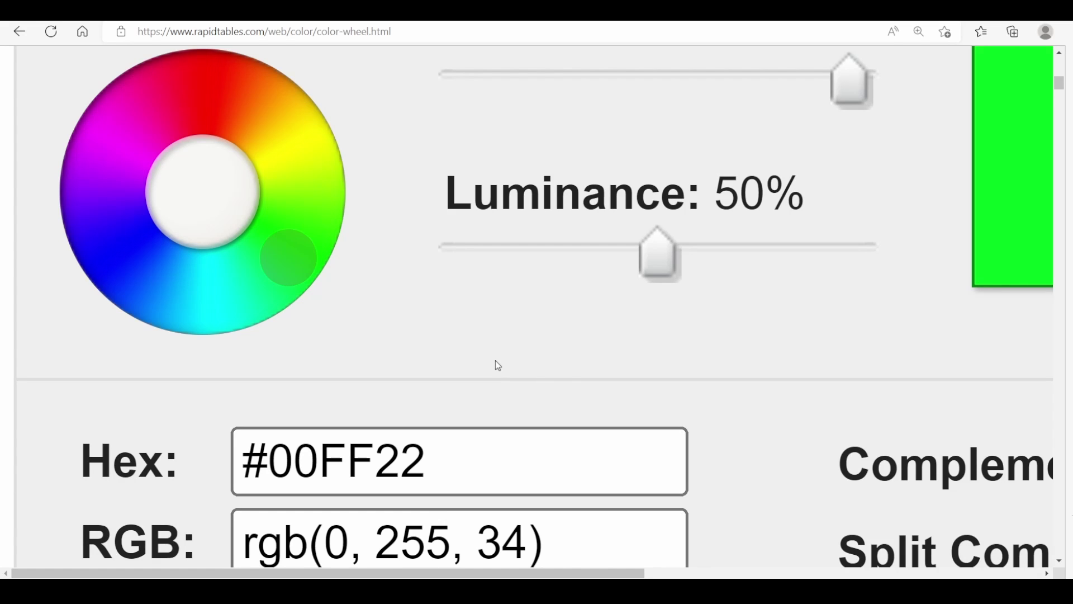
Sweep the colour wheel from green #00FF22 round to pure red #FF0000, rgb(255, 0, 0)
left_click_drag(223, 104, 205, 26)
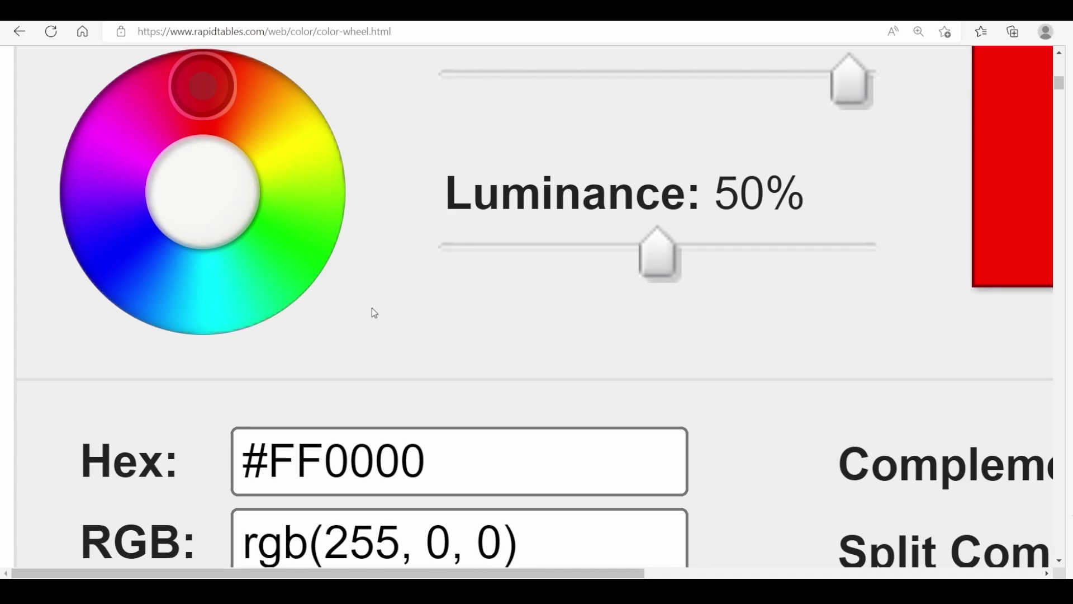
mouse_move(210, 193)
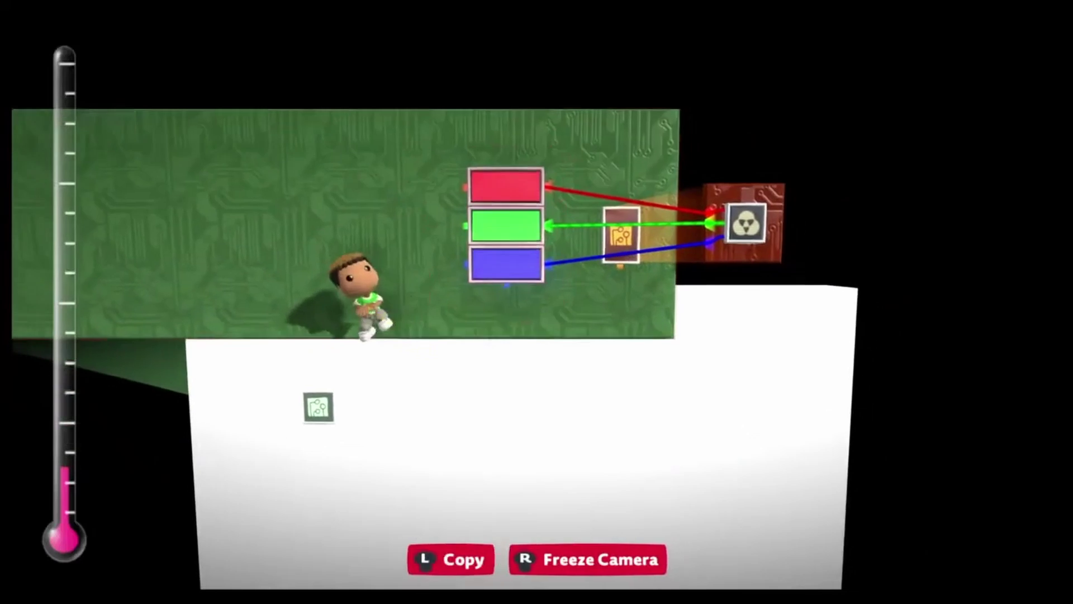
Lower the timer's Target Time from 4.0s to 2.0s
key("Return")
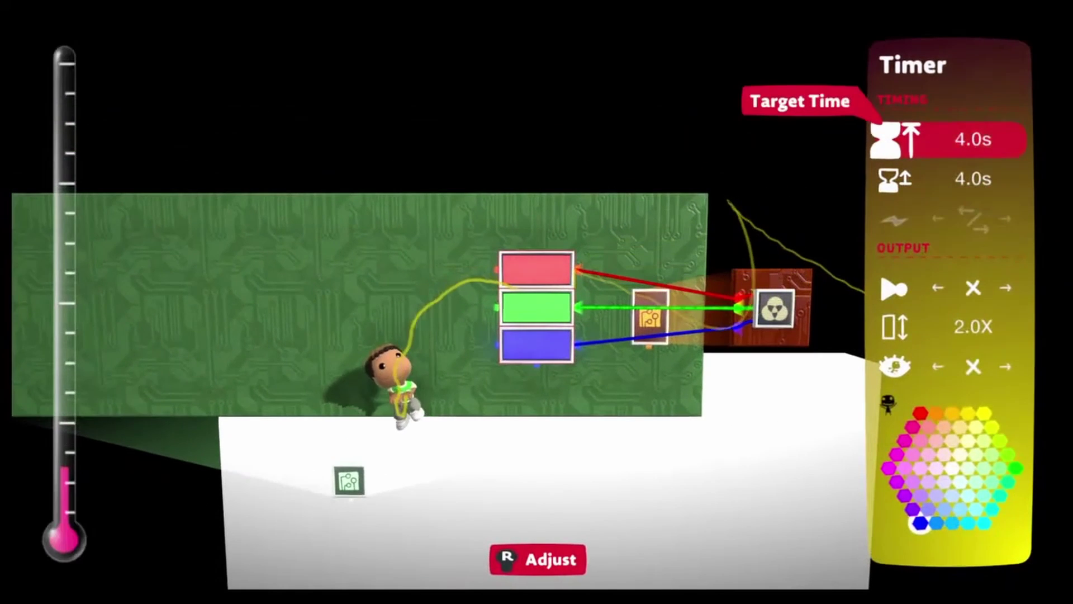
key("r")
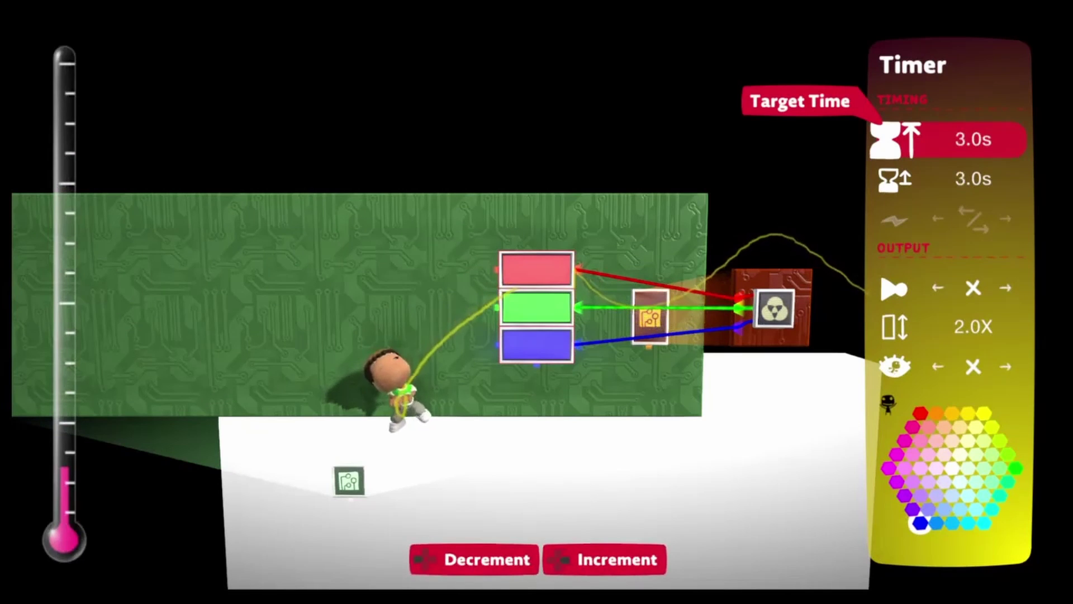
key("r")
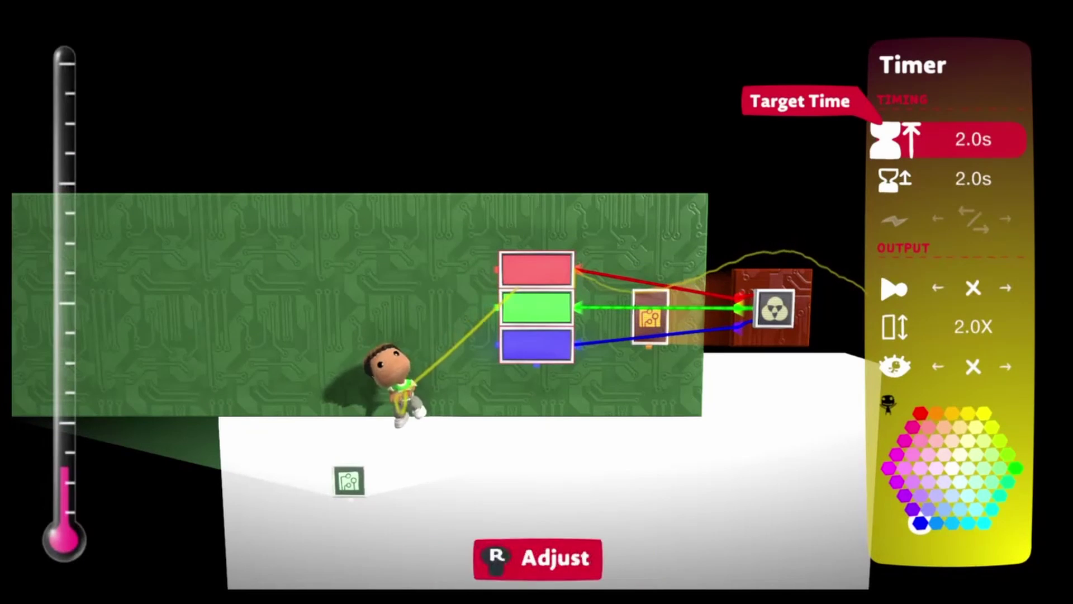
key("Escape")
key("Tab")
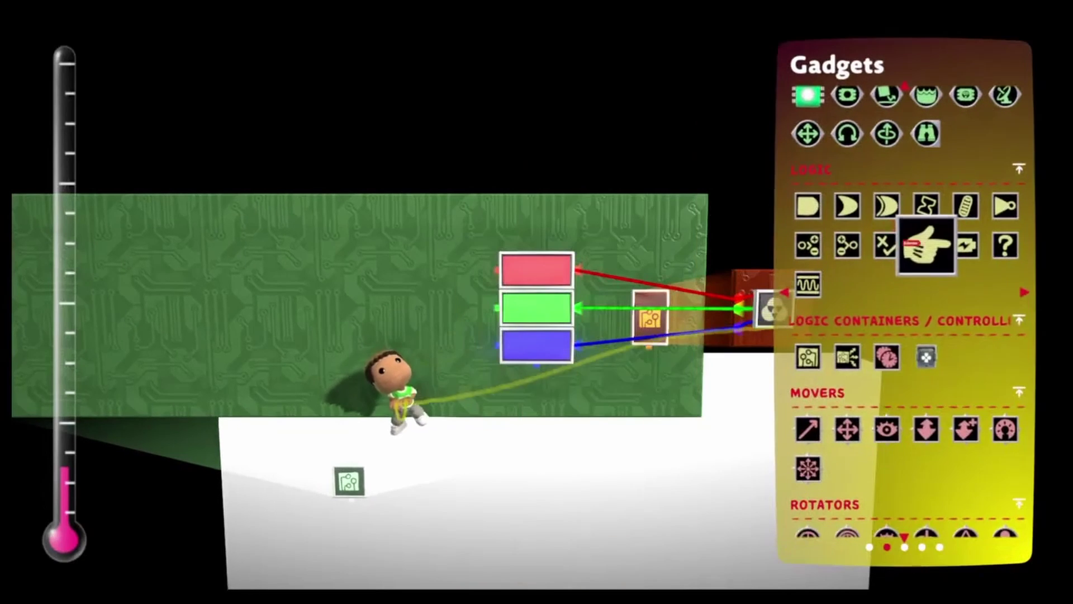
Place a Direction Combiner on the board and wire its output into the red timer's input
left_click(844, 243)
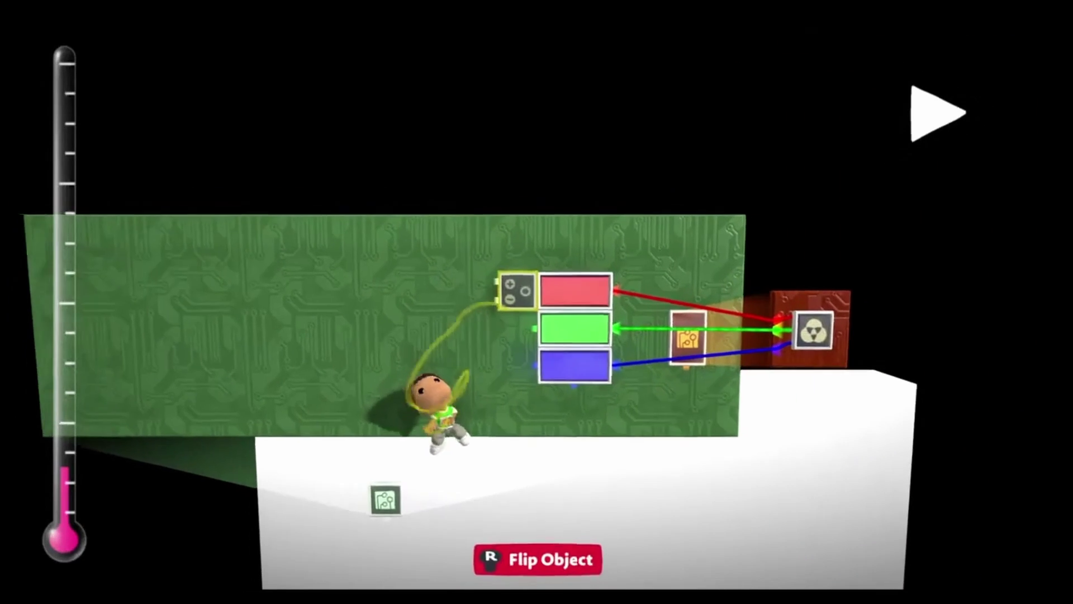
left_click(514, 289)
key("Tab")
key("Escape")
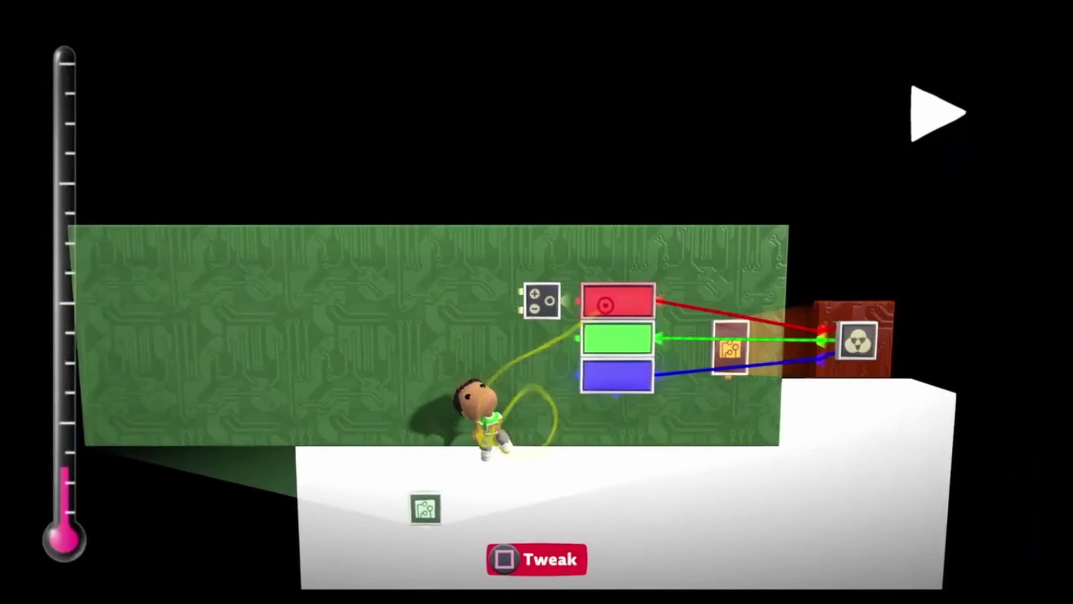
left_click(564, 301)
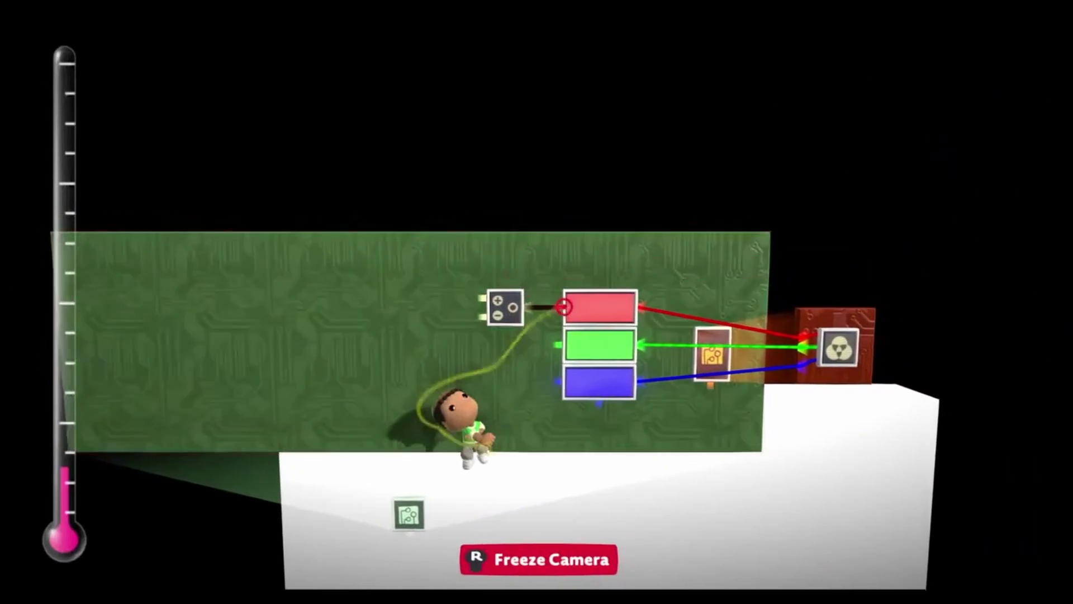
left_click(558, 307)
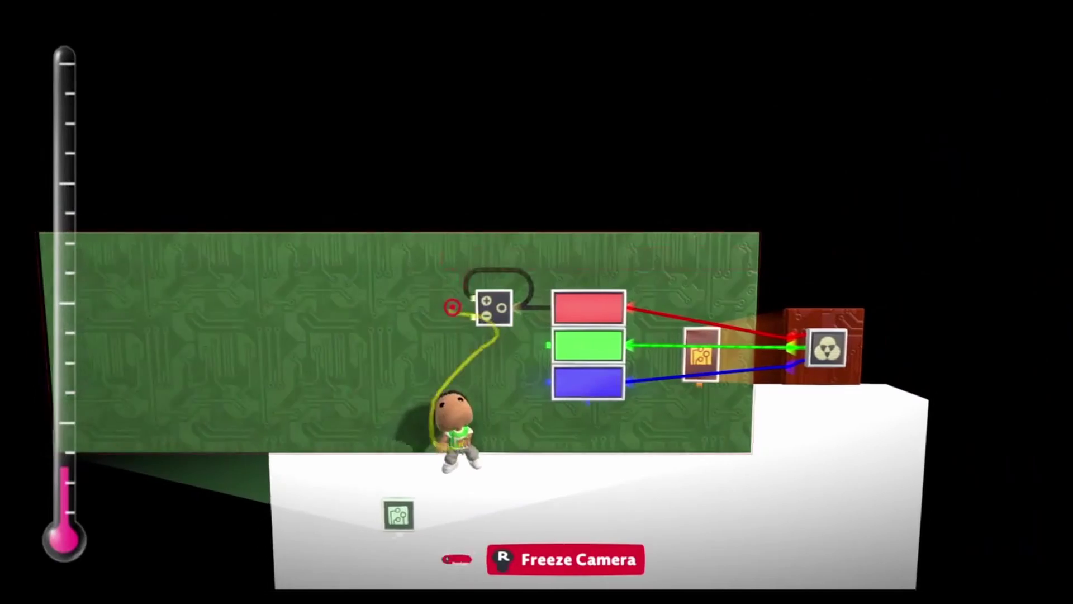
Add a Selector to the board and set its Number of Ports to 5
key("Tab")
left_click(456, 269)
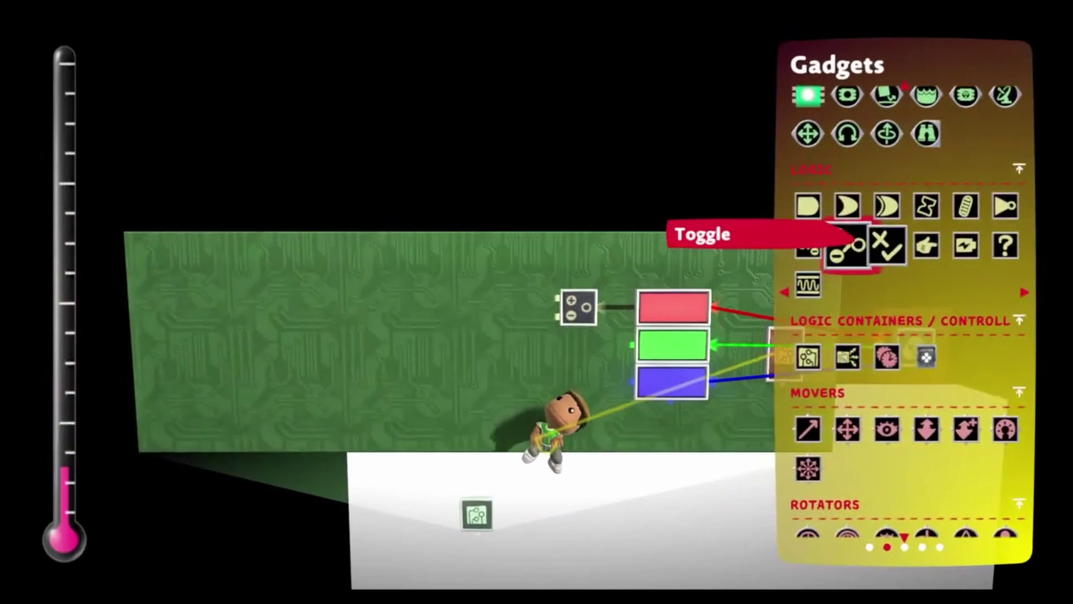
left_click(927, 244)
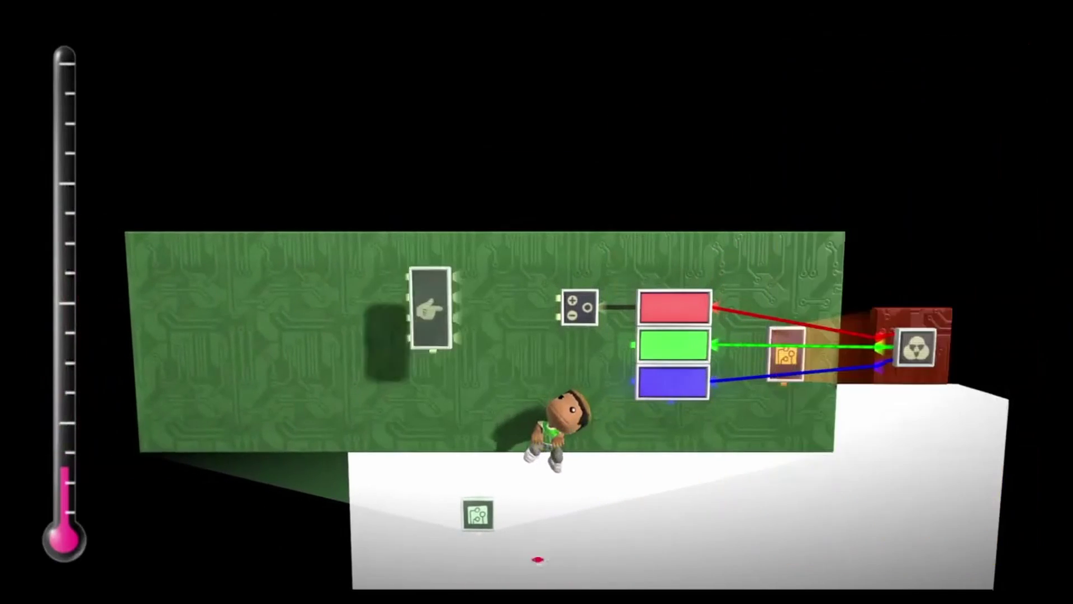
left_click(427, 307)
key("r")
key("Right")
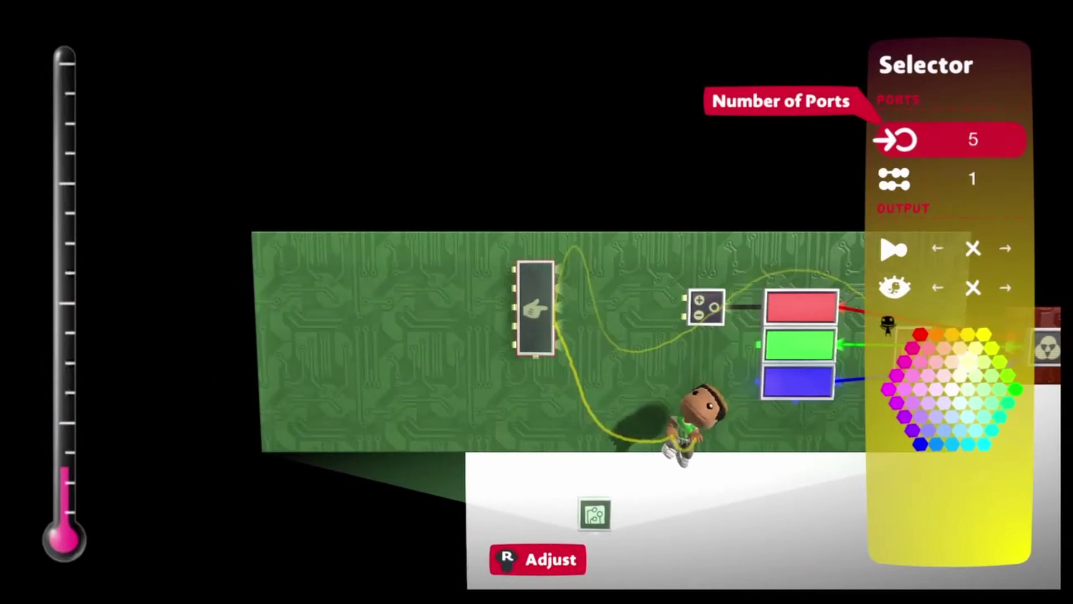
Wire the selector's output into the direction combiner
key("Escape")
key("Tab")
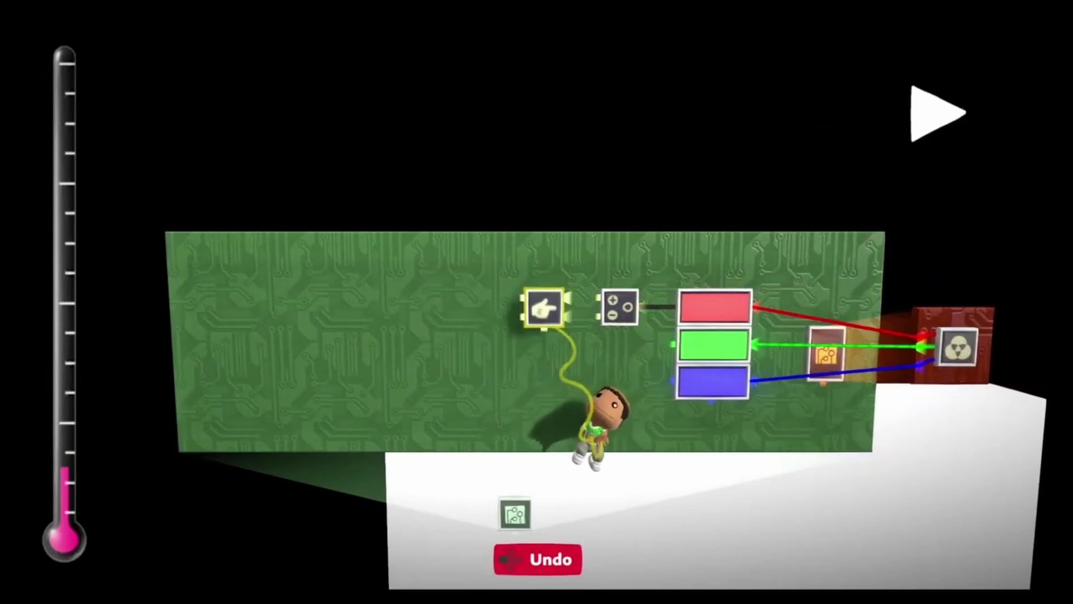
key("Escape")
left_click_drag(575, 307, 558, 307)
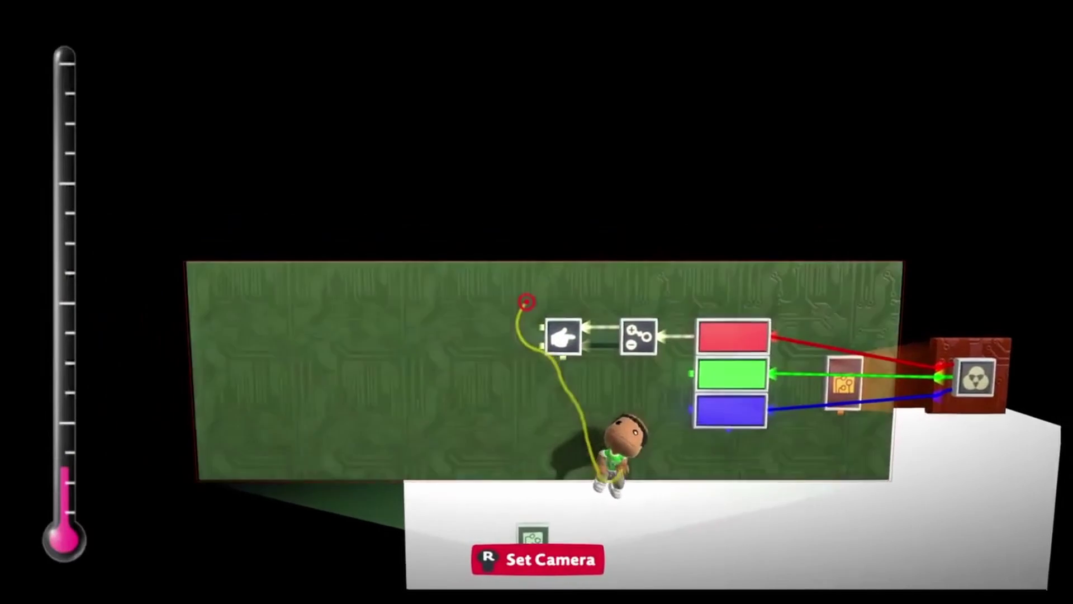
Copy the selector-combiner pair twice and connect the copies' combiners to the green and blue timers
left_click_drag(553, 324, 671, 386)
left_click(609, 375)
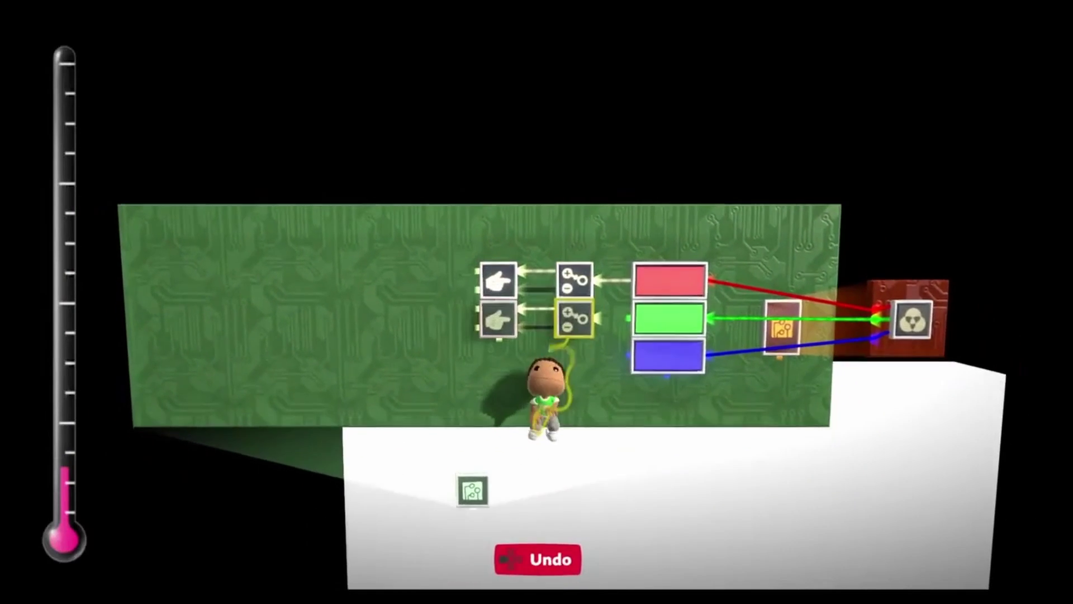
left_click(575, 303)
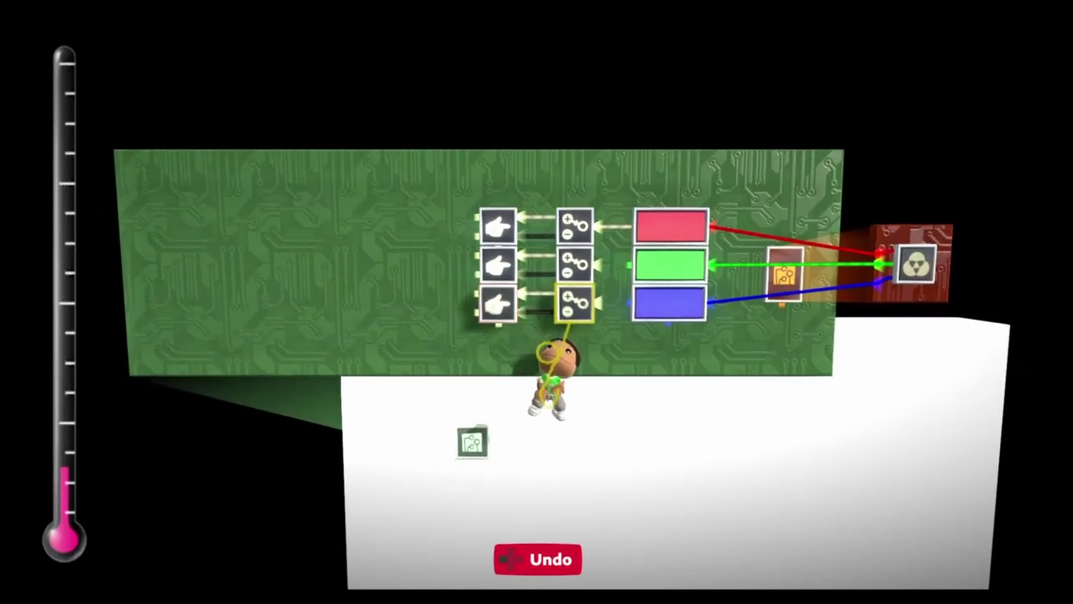
left_click(596, 265)
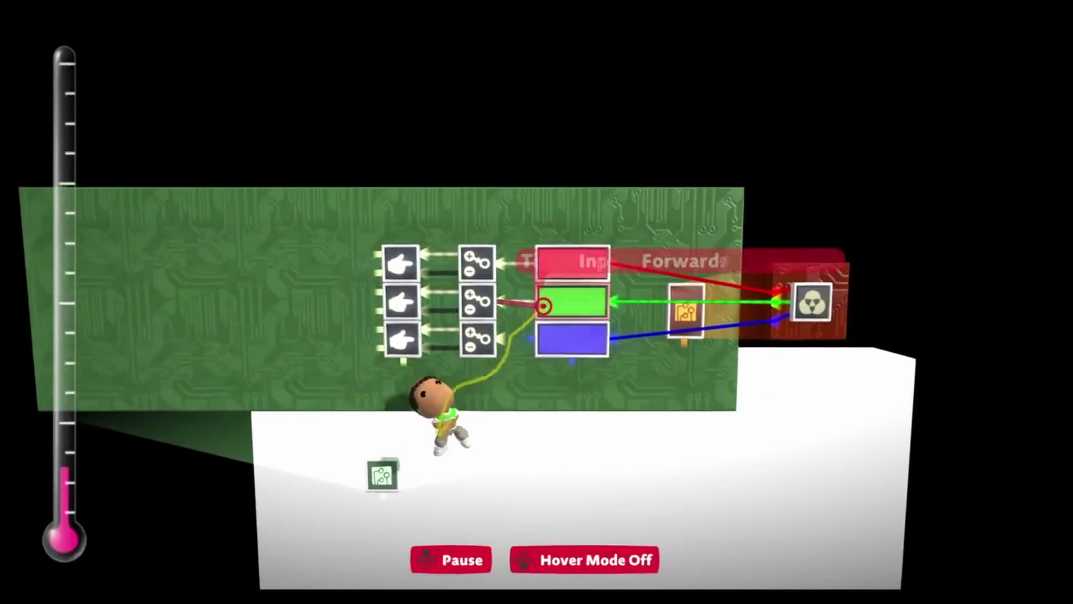
left_click(543, 306)
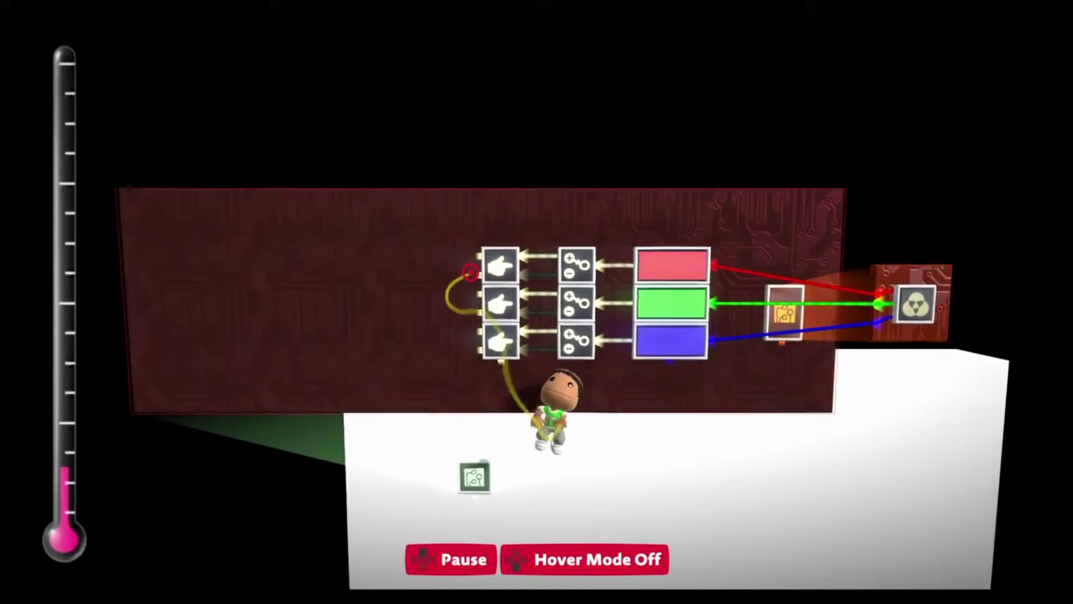
Set the three selectors to 2 ports with Current State 2
left_click_drag(451, 288, 566, 355)
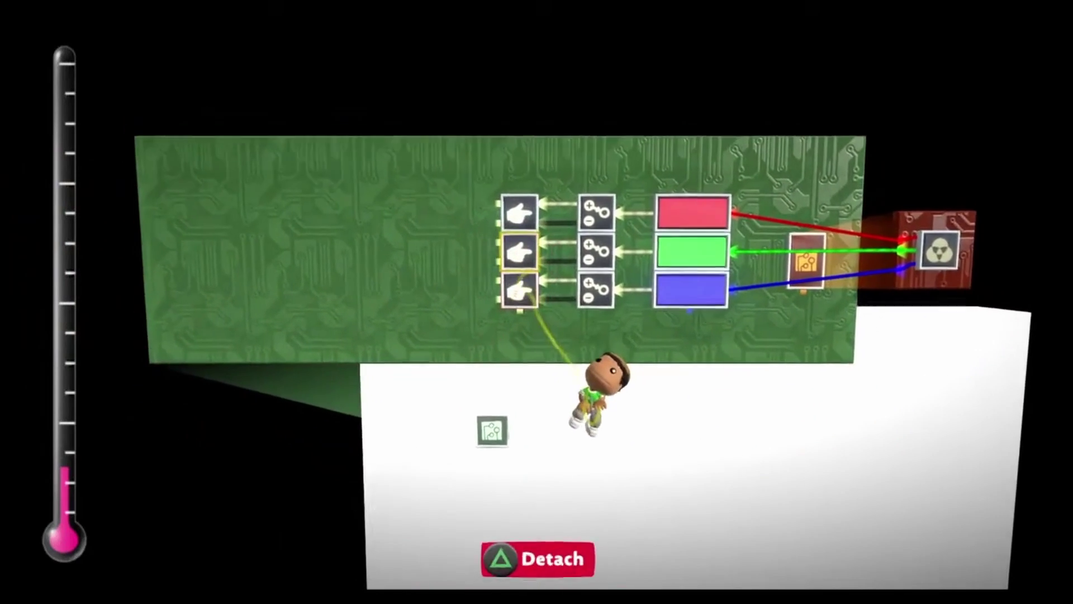
left_click(820, 288)
key("Down")
key("Right")
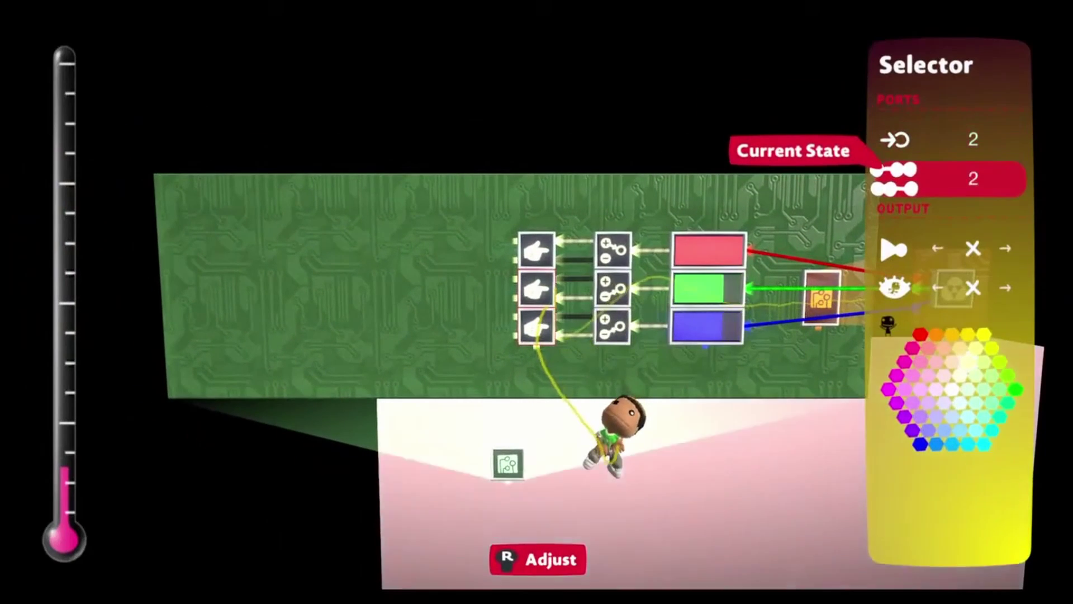
Exit the Selector tweak menu so the circuit runs and the stage glows red
key("Escape")
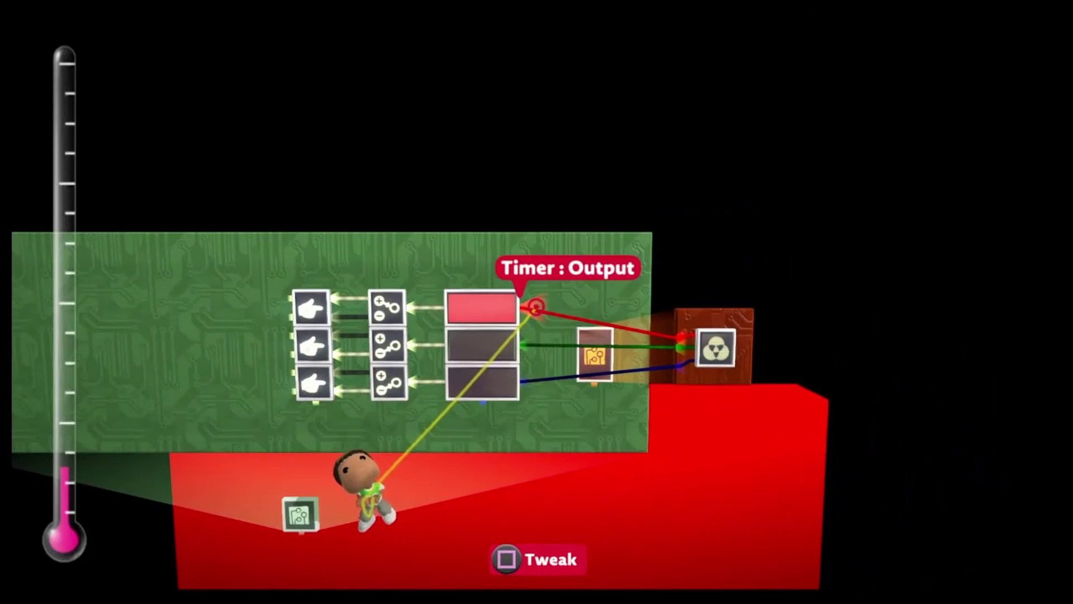
Wire the red and other timer outputs back into the selectors' Cycle inputs
left_click(536, 307)
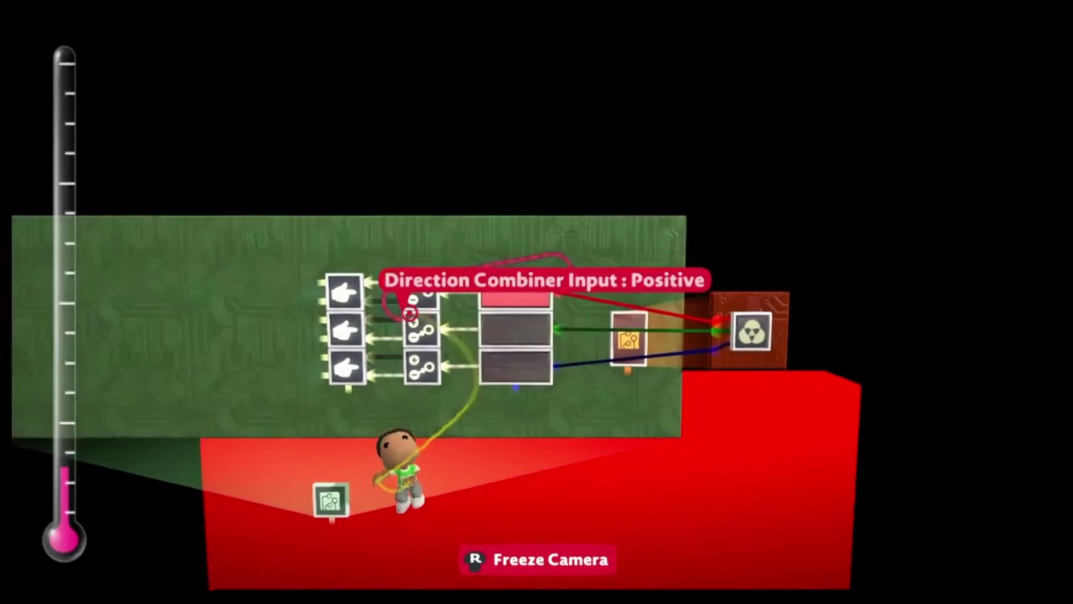
left_click(545, 321)
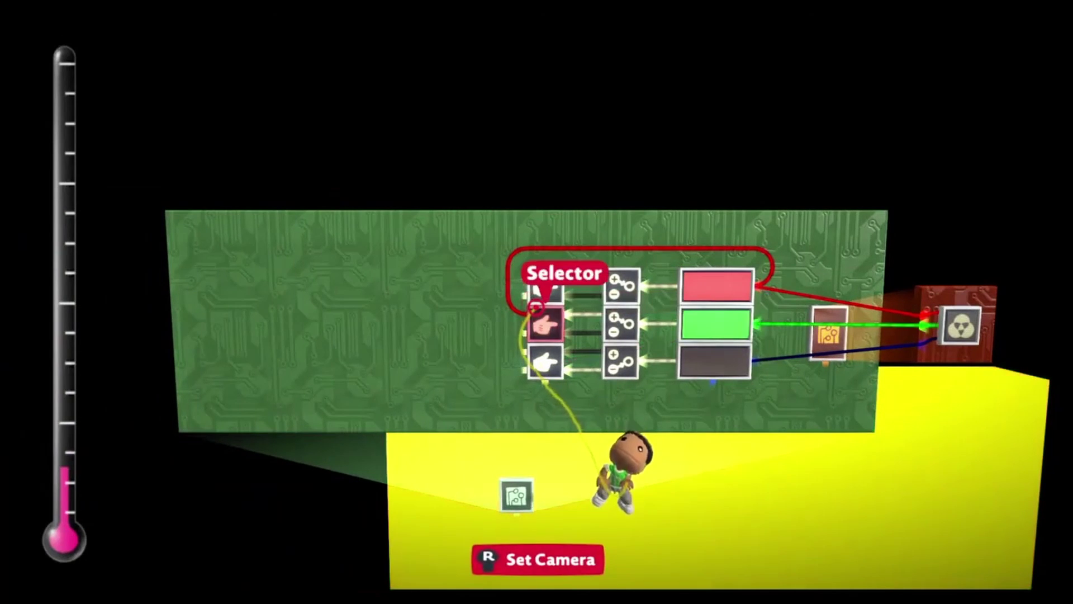
left_click_drag(636, 307, 535, 307)
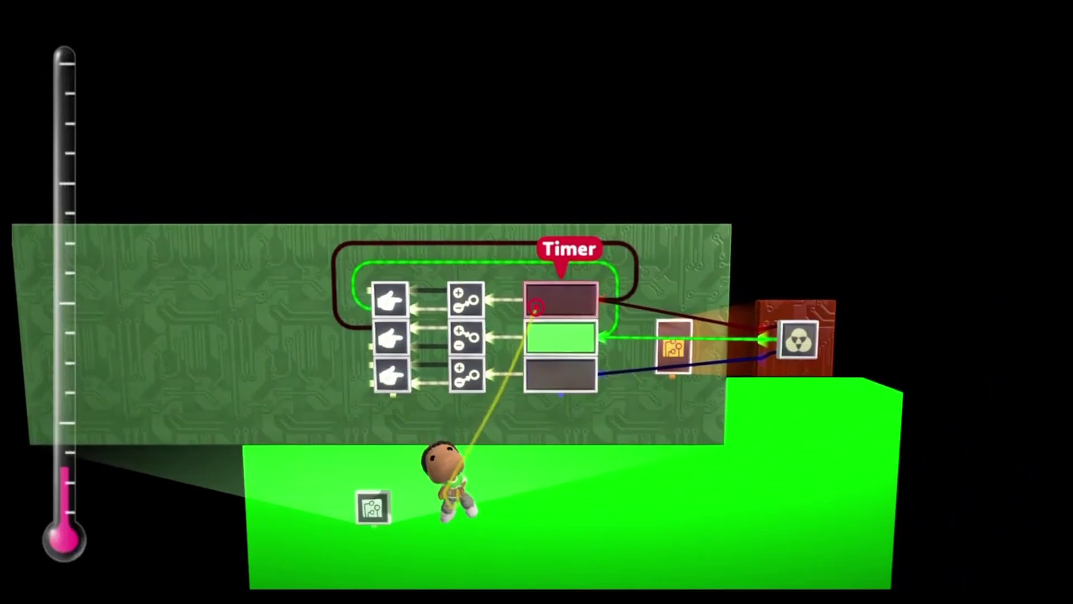
Move the selectors and combiners together to a new spot on the board
left_click_drag(333, 253, 532, 410)
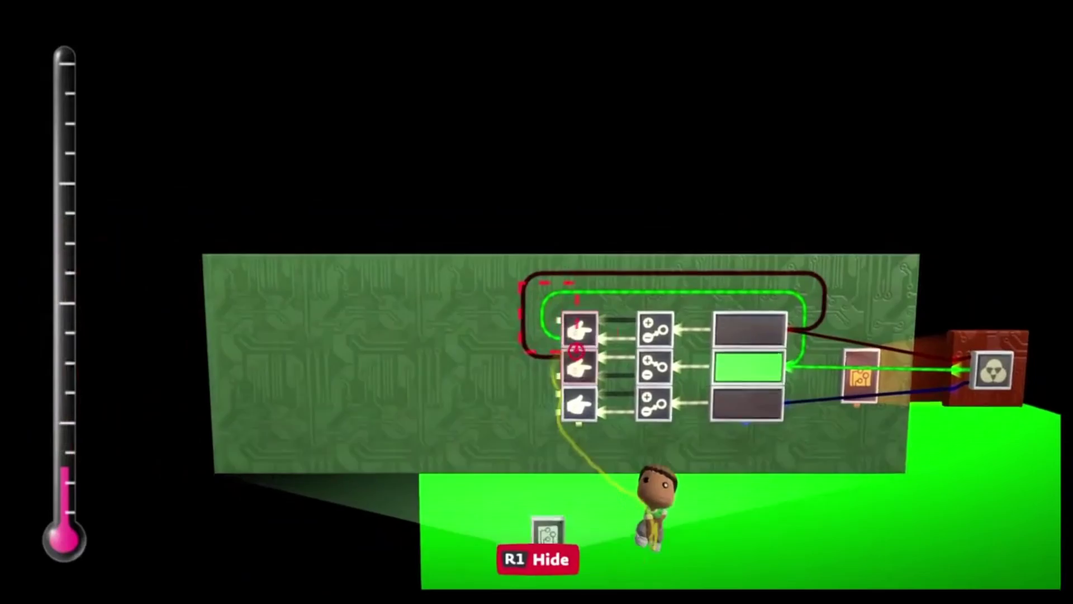
left_click_drag(650, 379, 604, 328)
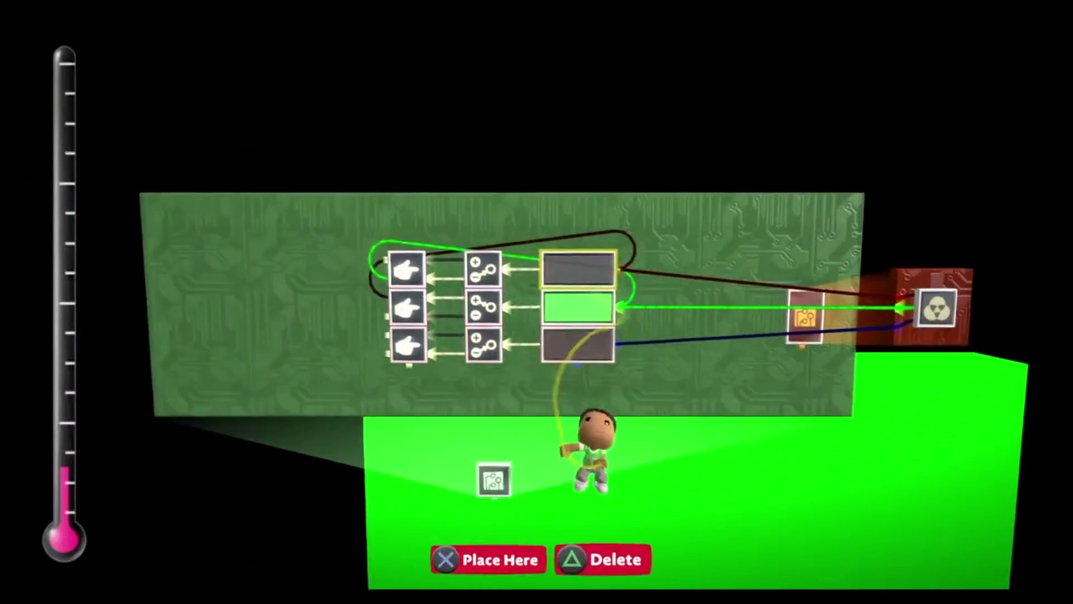
left_click(607, 307)
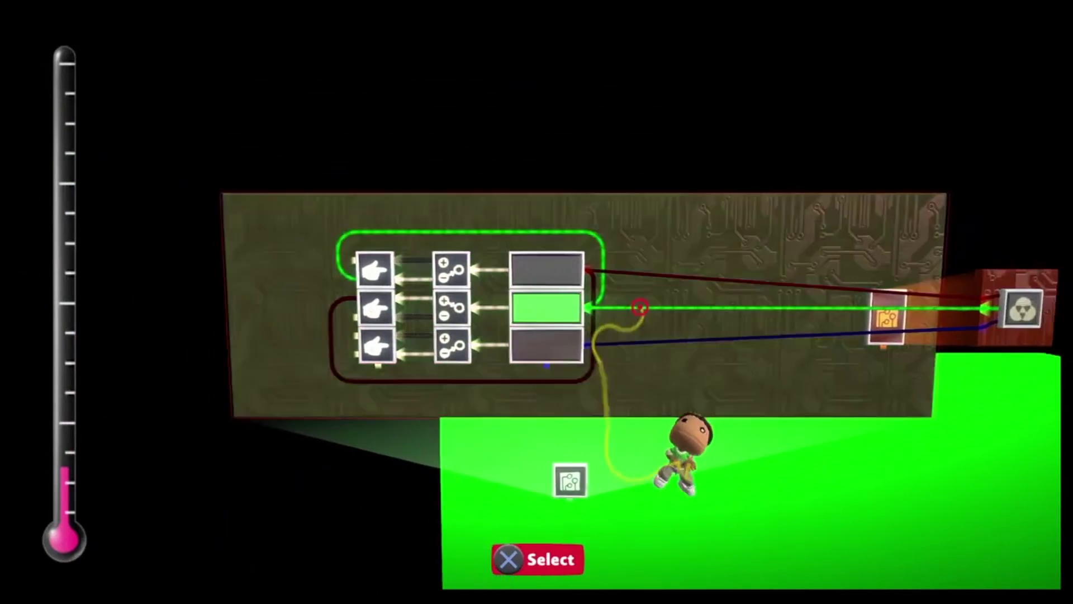
Insert a NOT gate on the red timer's wire, place a new timer after it, and open its settings
key("p")
left_click(556, 307)
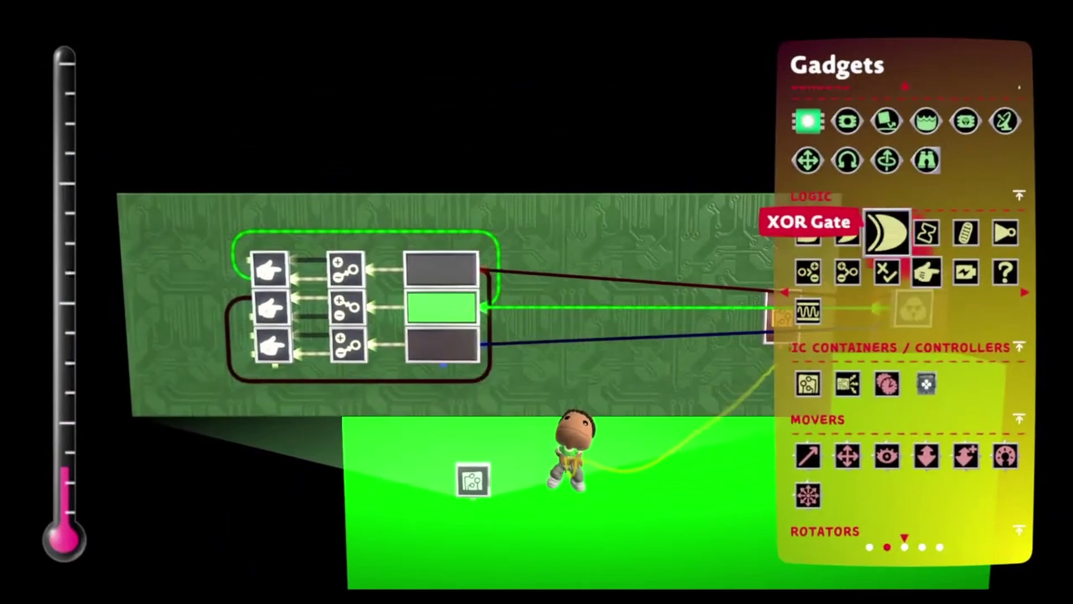
left_click(1006, 232)
left_click(531, 299)
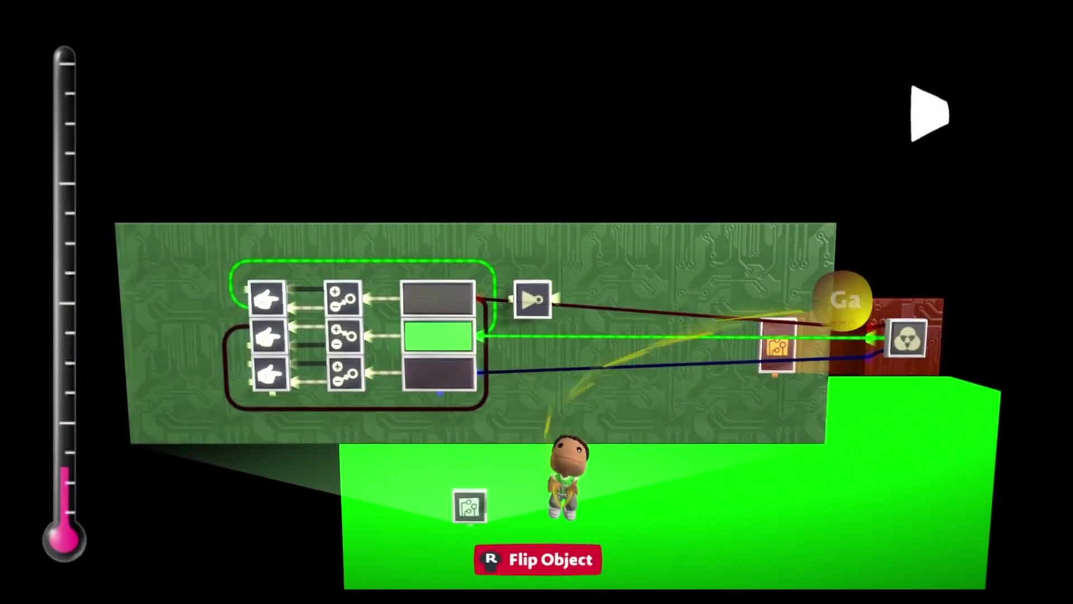
key("p")
left_click(927, 232)
left_click(548, 296)
key("p")
key("Escape")
key("Escape")
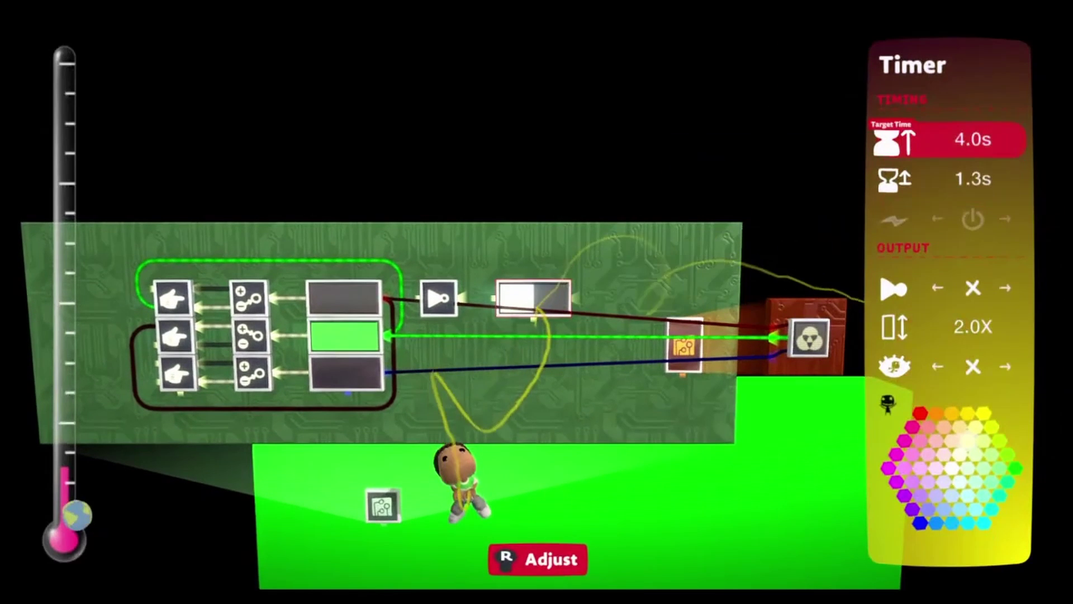